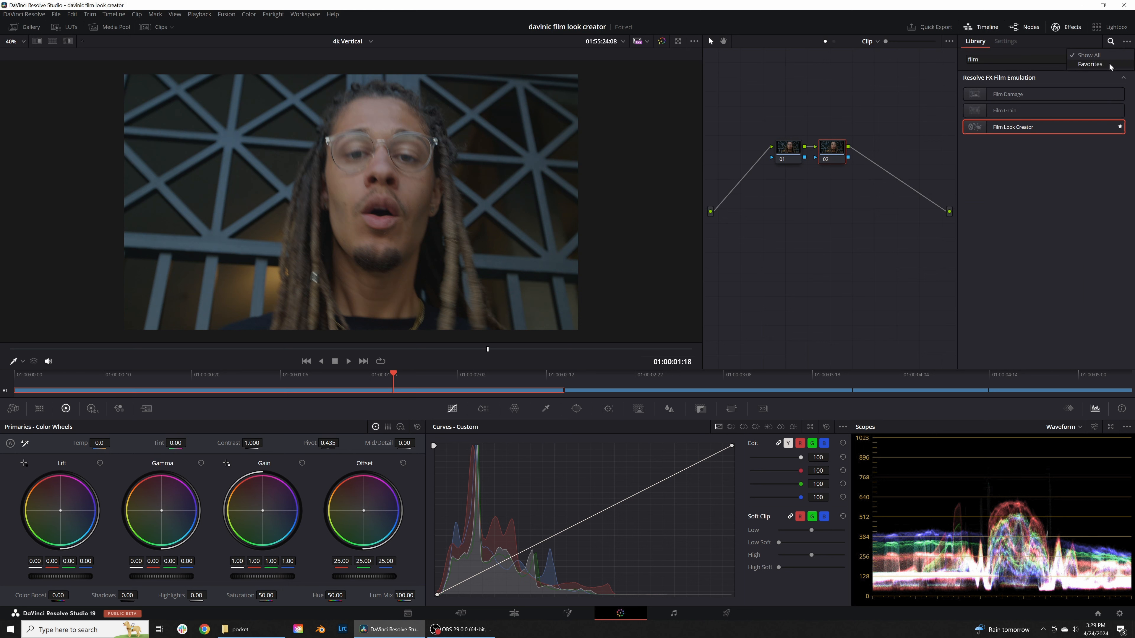
Step: Show only favorite effects in the library and apply Film Look Creator to node 02 of the first clip
left_click(1109, 65)
left_click_drag(1014, 95, 832, 155)
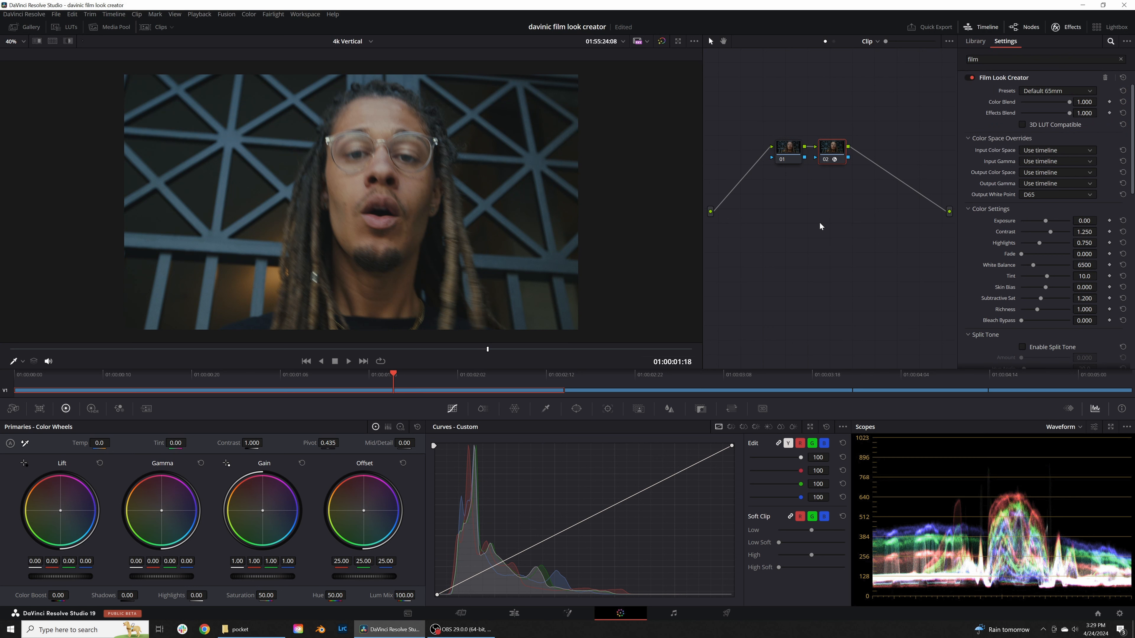
Step: Compare the first clip's image with and without the grade by repeatedly toggling the bypass
left_click(661, 44)
left_click(661, 44)
left_click(661, 44)
left_click(661, 44)
left_click(661, 44)
left_click(661, 44)
left_click(661, 45)
left_click(661, 45)
left_click(661, 45)
left_click(661, 44)
left_click(662, 41)
left_click(663, 43)
Step: Choose the Default 35mm film look preset and adjust its exposure to -0.46 and white balance to 6242
left_click(1041, 92)
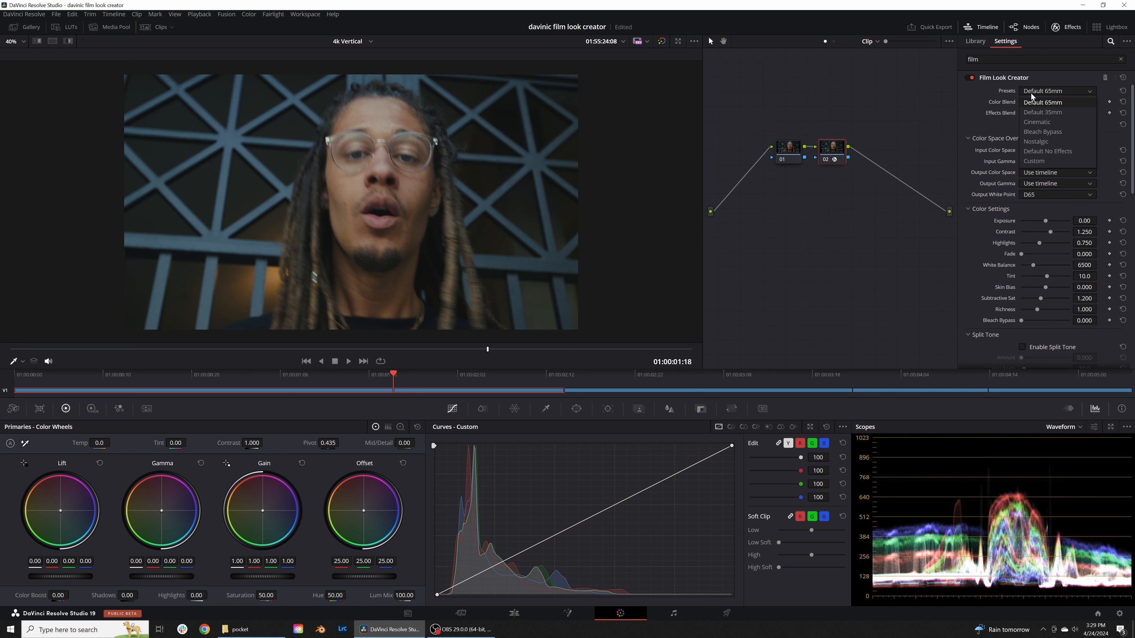
left_click(1057, 113)
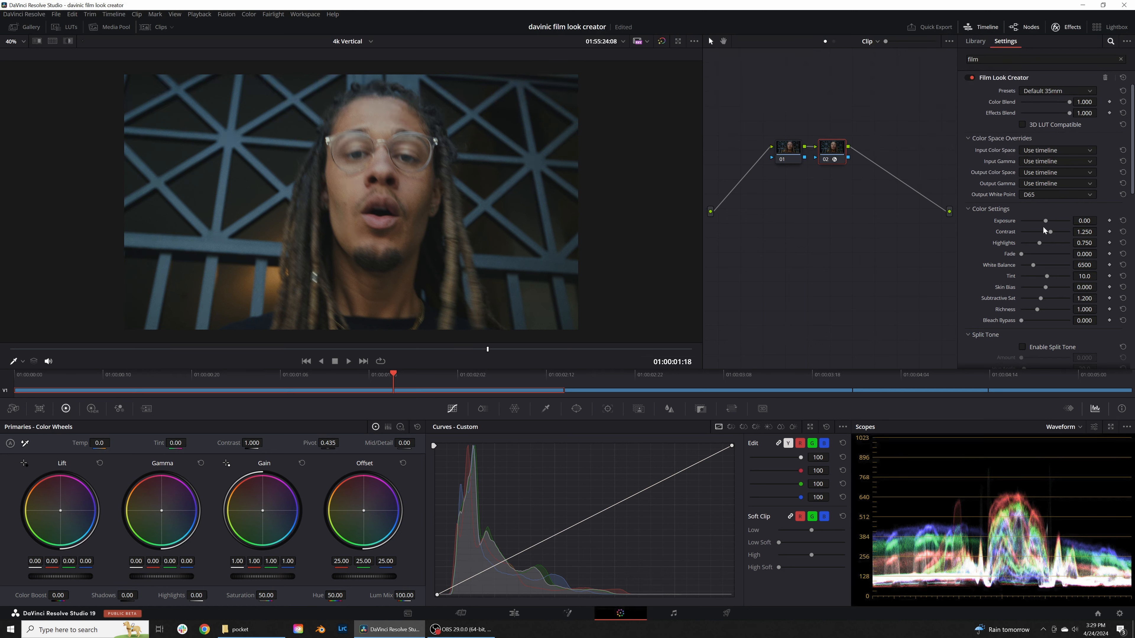
left_click_drag(1086, 221, 1065, 220)
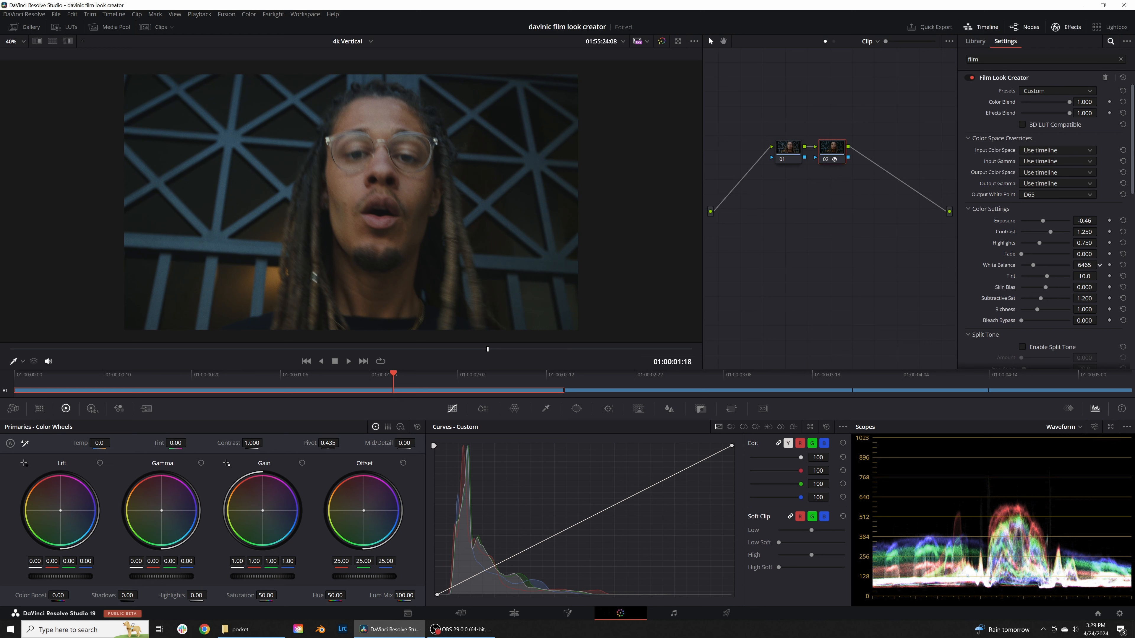
left_click_drag(1084, 265, 1077, 265)
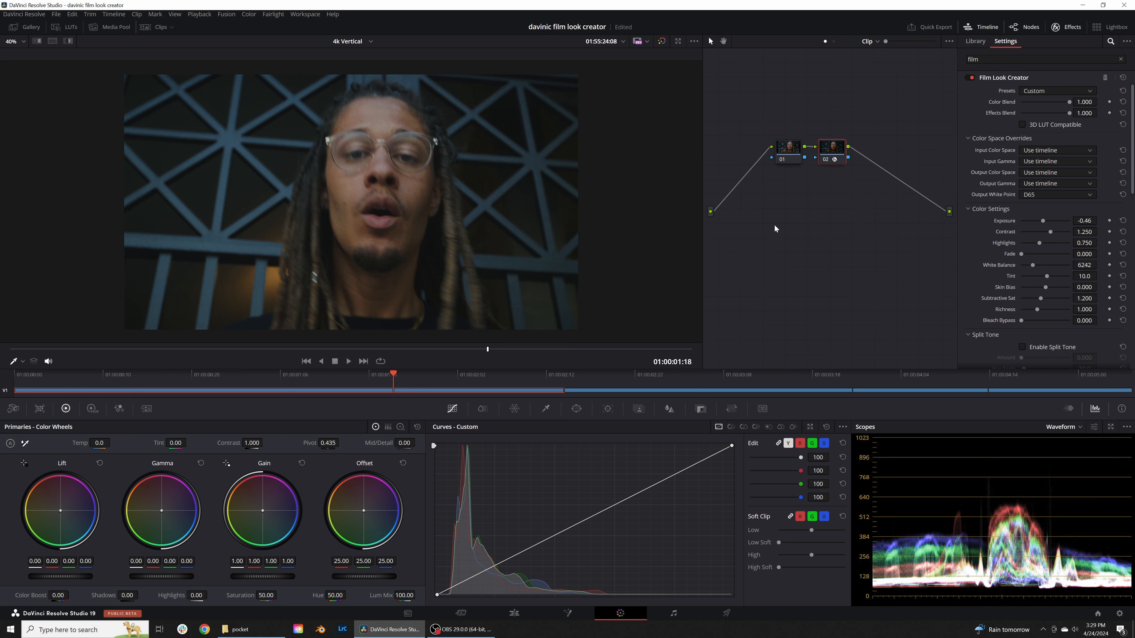
left_click_drag(827, 155, 868, 148)
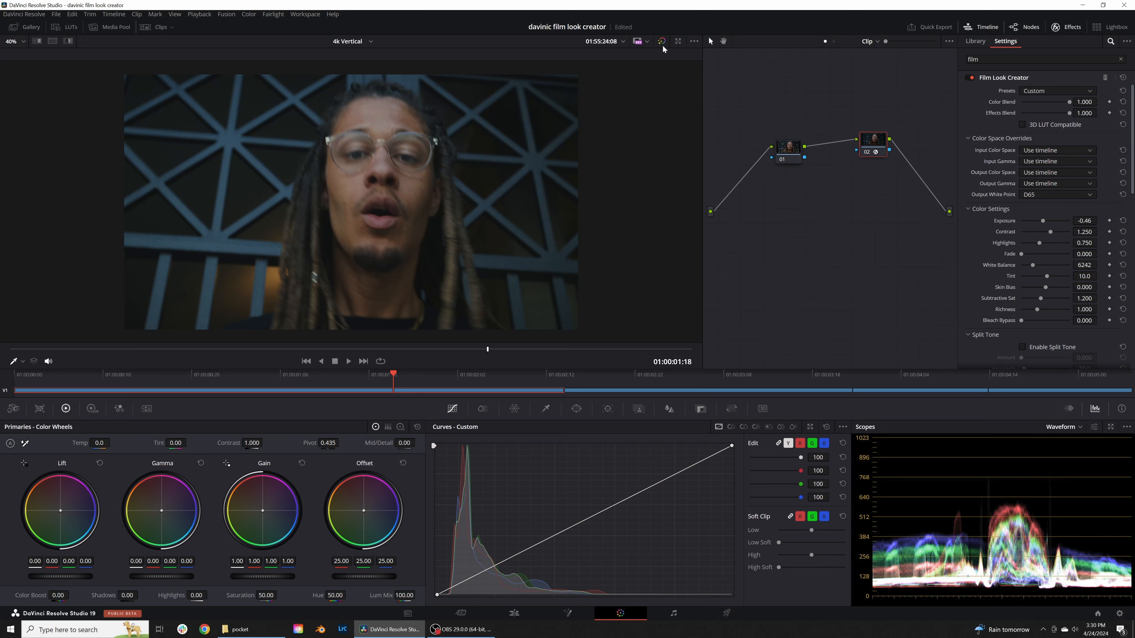
Step: Compare the graded and ungraded image at several earlier frames of the first clip
left_click(662, 41)
left_click(662, 42)
left_click(661, 41)
left_click(662, 42)
left_click_drag(478, 351, 455, 365)
left_click(664, 42)
left_click(663, 41)
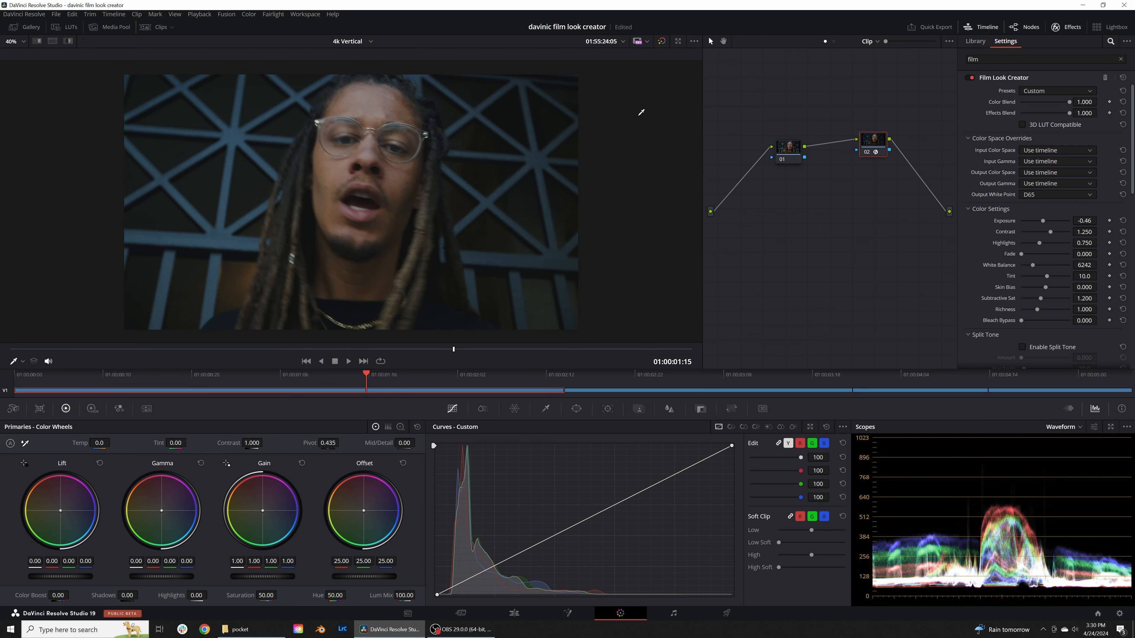
left_click_drag(452, 356, 271, 351)
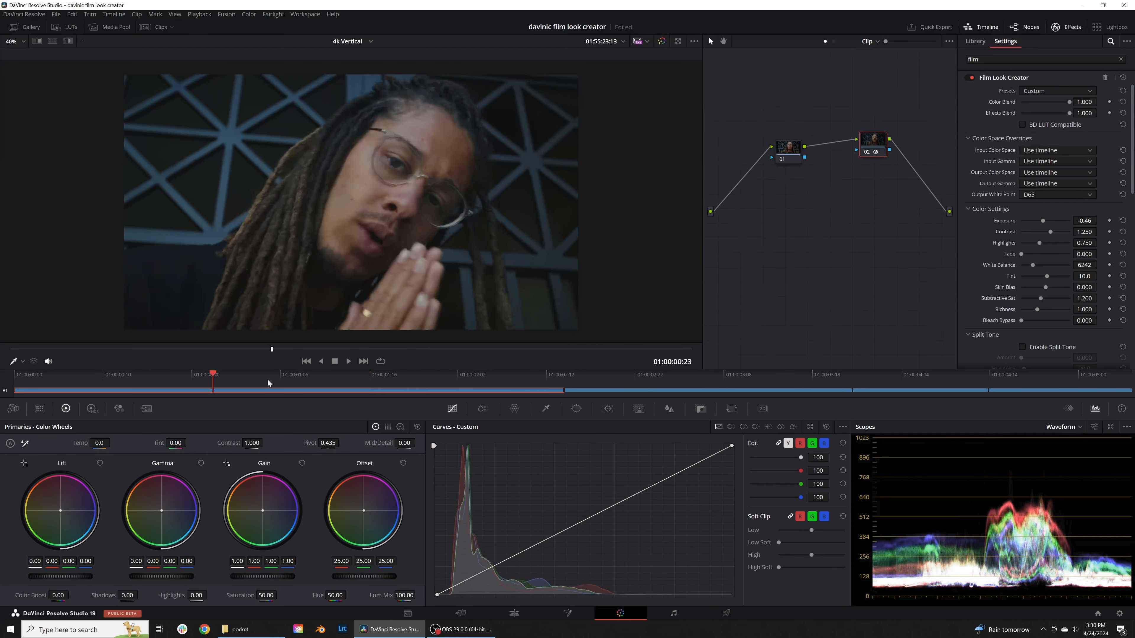
left_click(663, 41)
left_click(664, 41)
left_click(663, 41)
left_click(662, 41)
Step: Check the graded first clip full screen at a further frame and return to the normal view
key("ctrl+f")
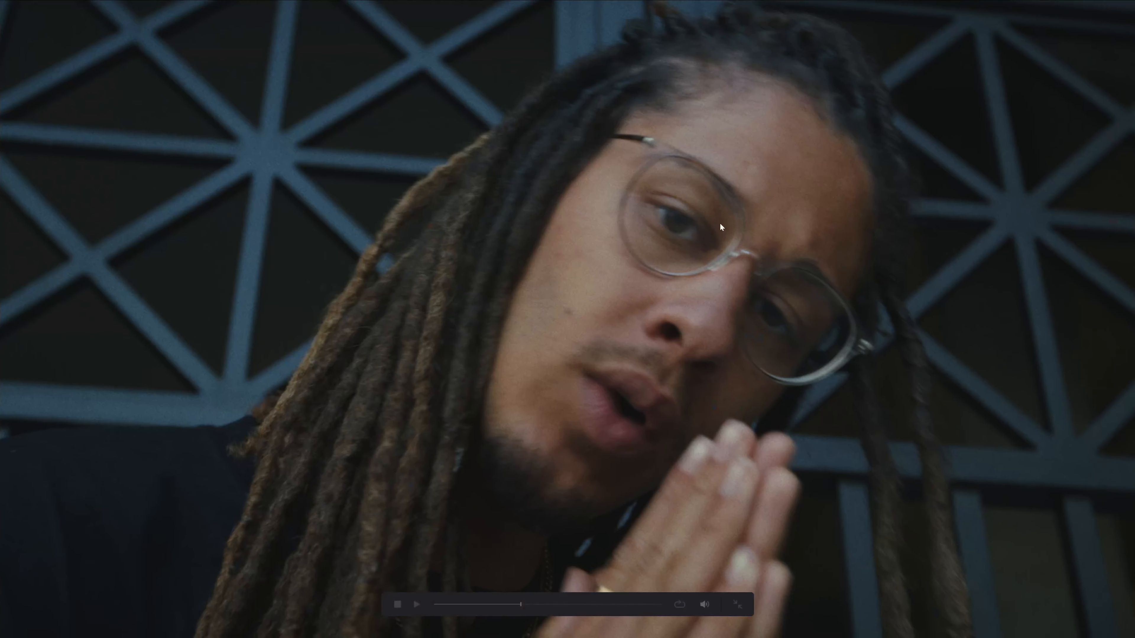
left_click_drag(512, 607, 596, 606)
key("ctrl+f")
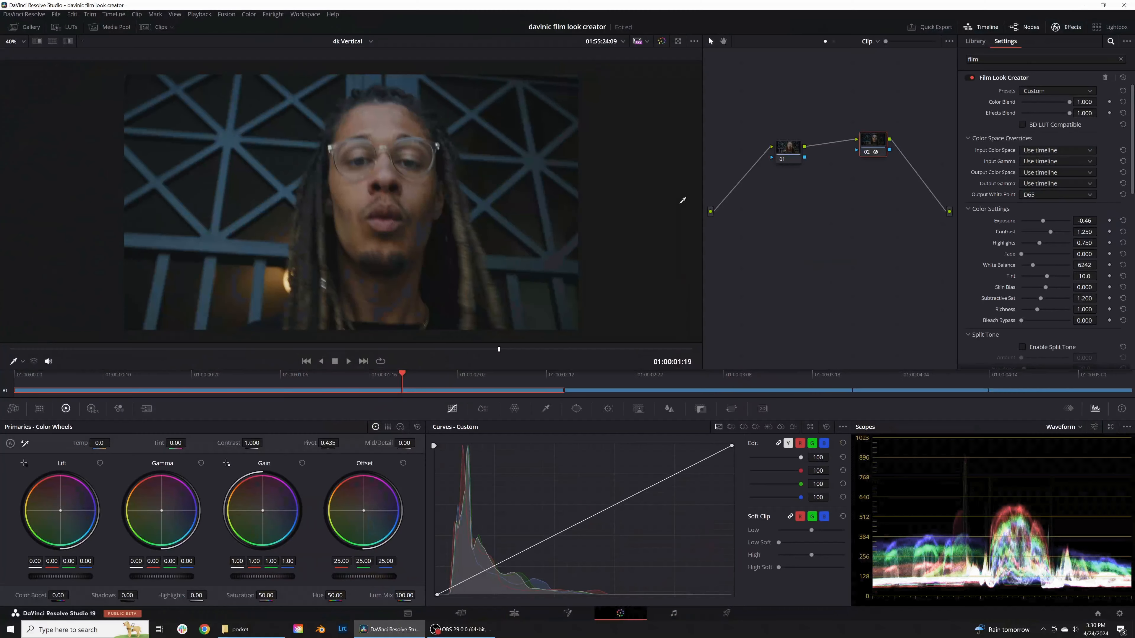
Step: On node 01 of the first clip, set gain to 1.11, gamma to -0.03 and lift to 0.01
left_click_drag(789, 148, 790, 156)
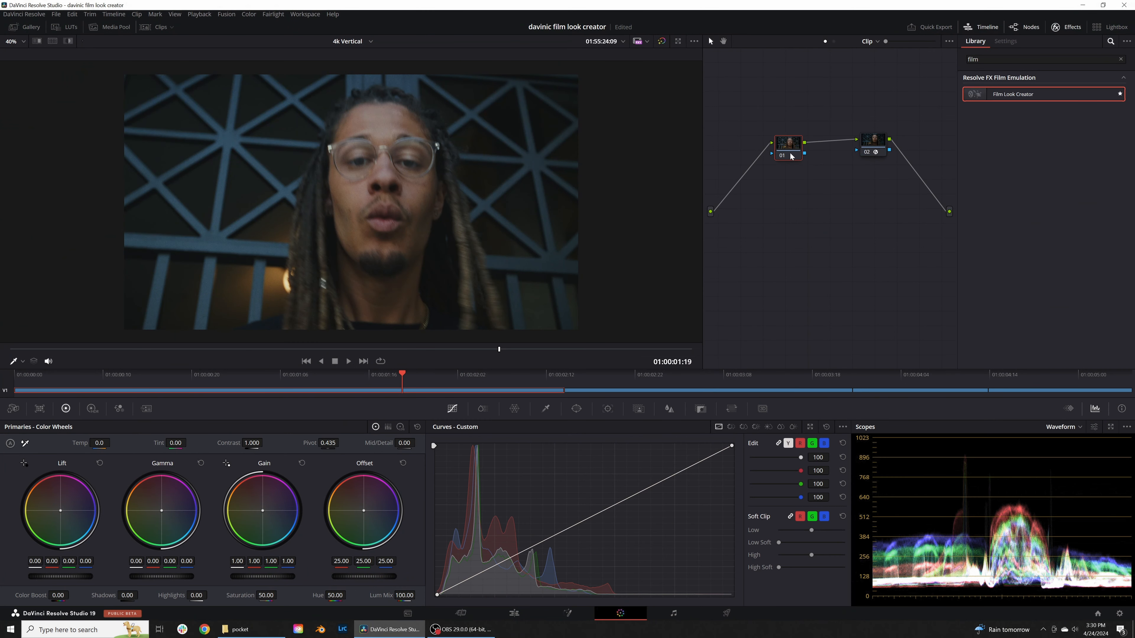
left_click_drag(268, 576, 279, 577)
left_click_drag(185, 577, 186, 580)
left_click_drag(74, 577, 79, 578)
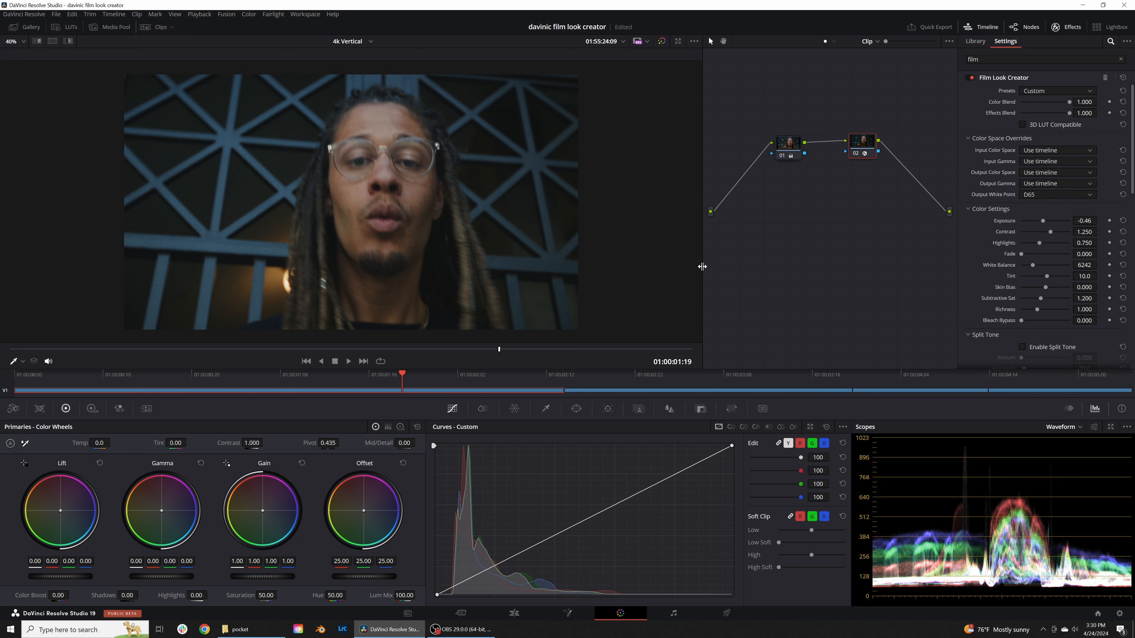
Step: Review the adjusted grade at other frames of the first clip and inspect the settings of both nodes
left_click_drag(395, 378, 489, 381)
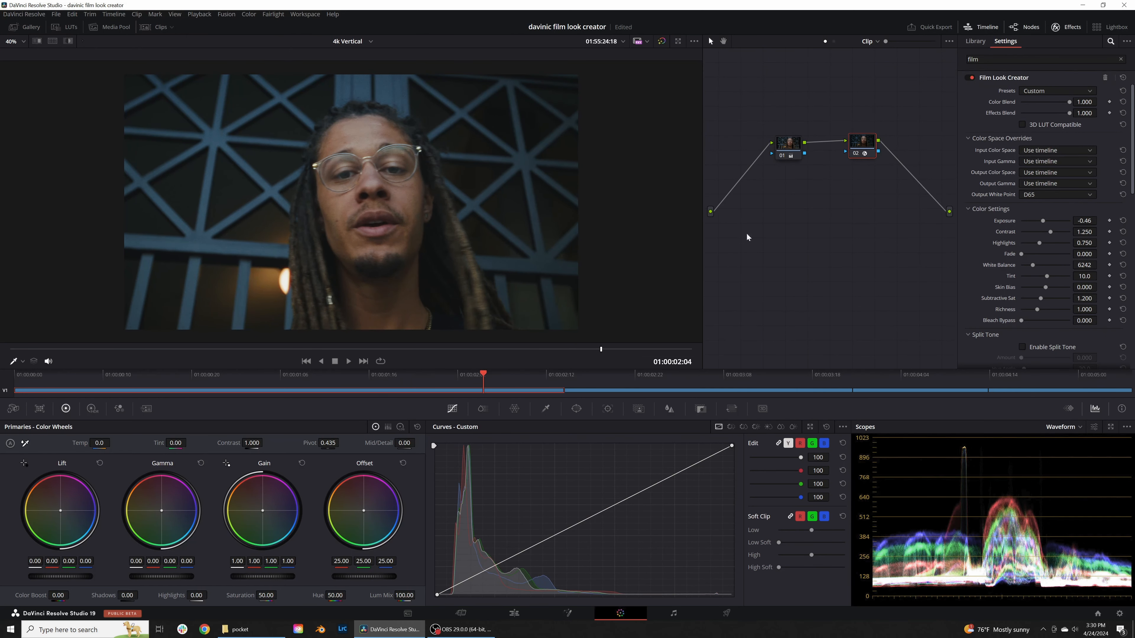
left_click_drag(787, 147, 788, 149)
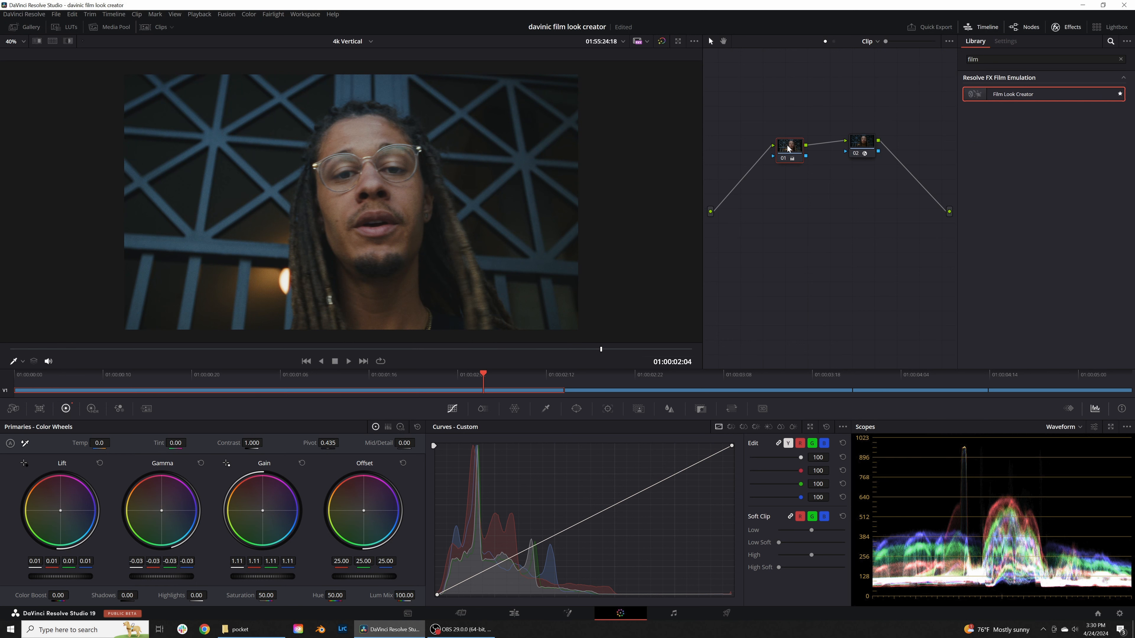
left_click_drag(862, 147, 853, 149)
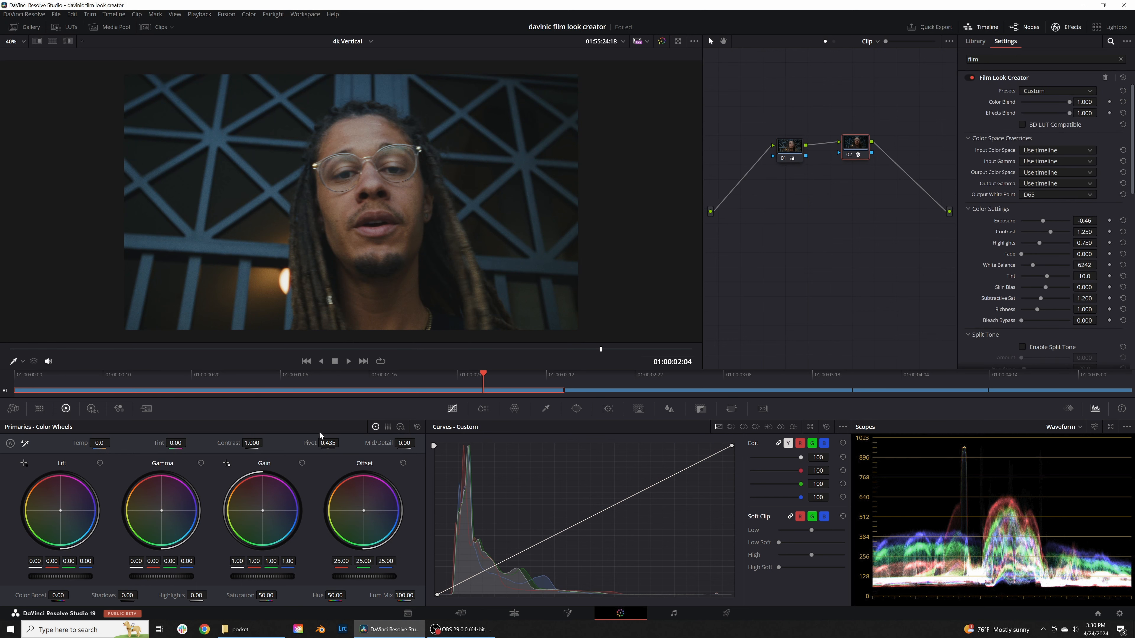
left_click_drag(373, 379, 410, 379)
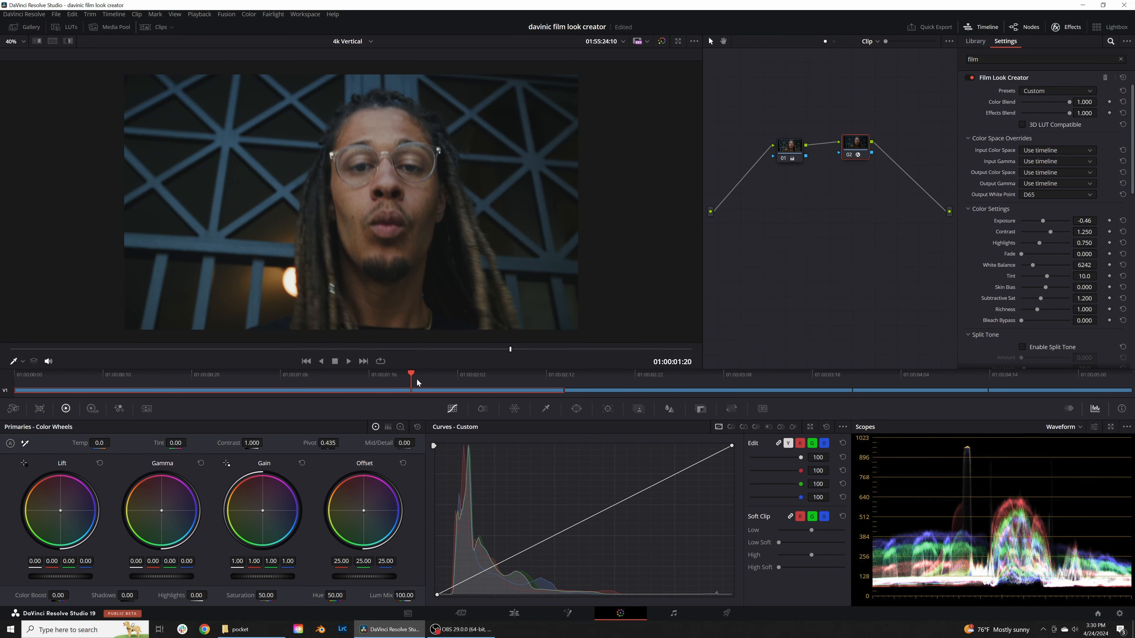
Step: Apply Film Look Creator to node 02 of the second clip, using the Default 35mm preset
left_click_drag(417, 378, 610, 385)
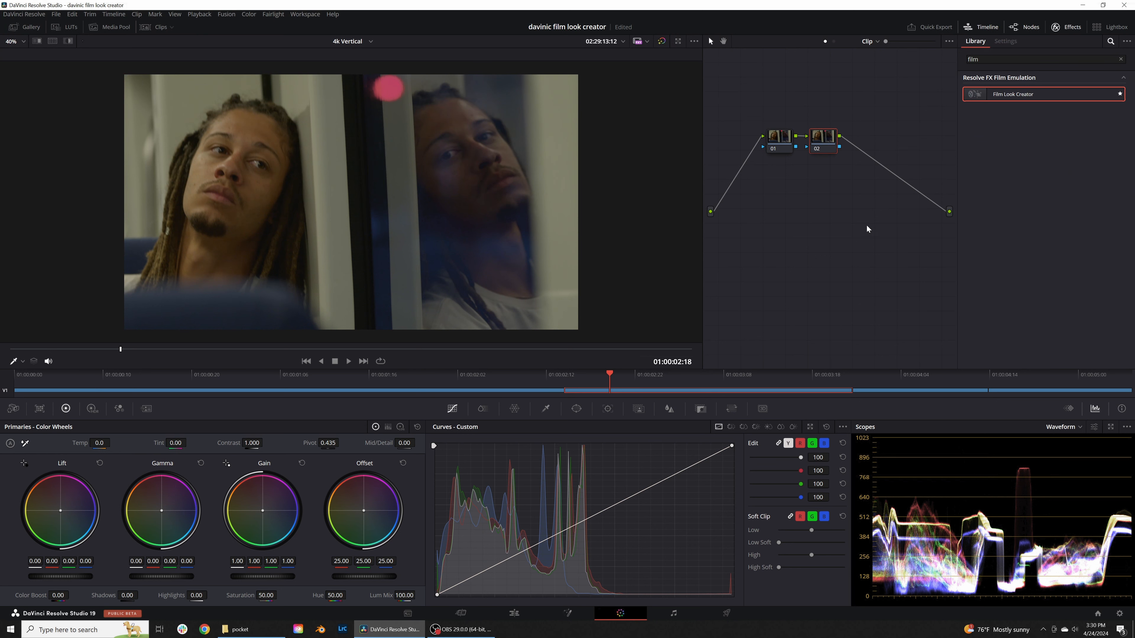
left_click_drag(831, 140, 835, 143)
left_click_drag(1011, 102, 829, 143)
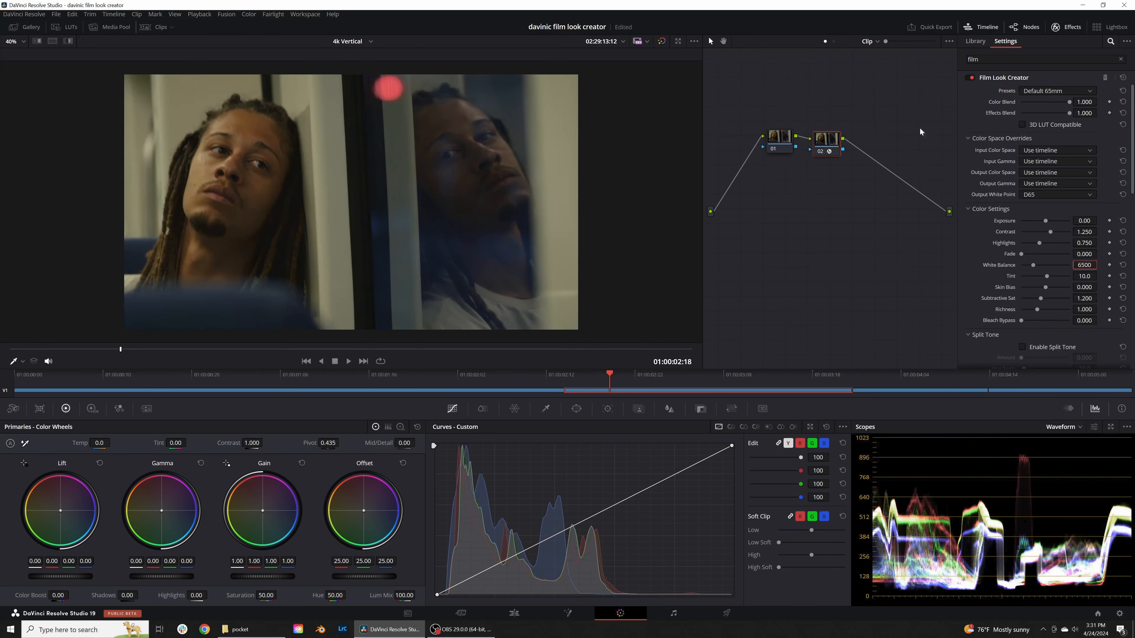
left_click(1046, 92)
left_click(1047, 111)
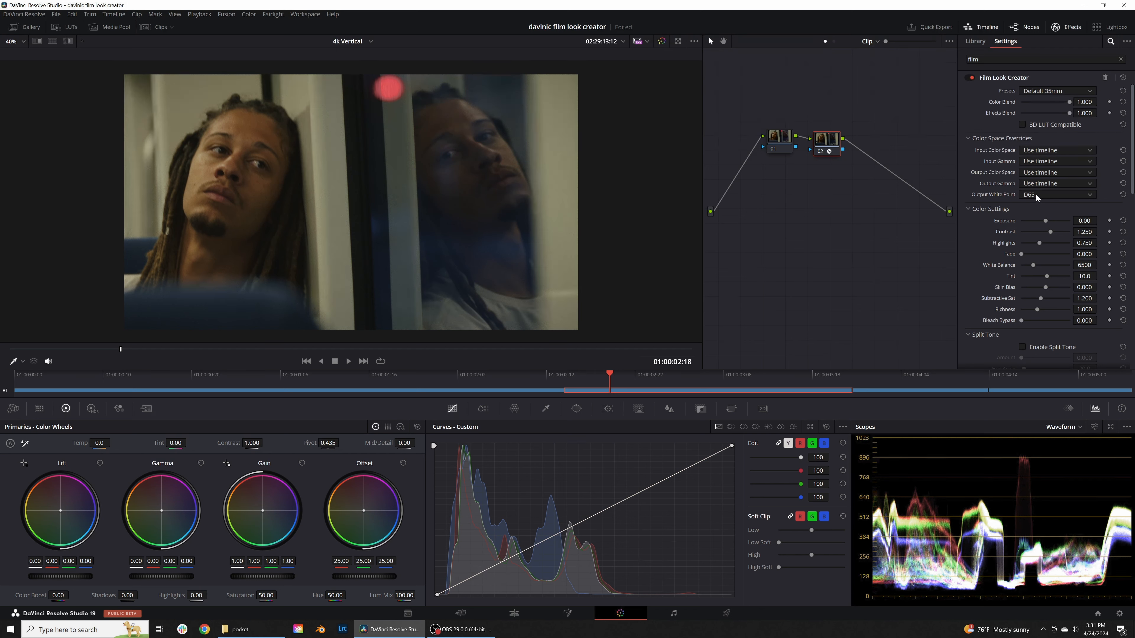
Step: Set the second clip's film look output white point to D75, white balance to 6232 and exposure to -0.03
left_click(1045, 194)
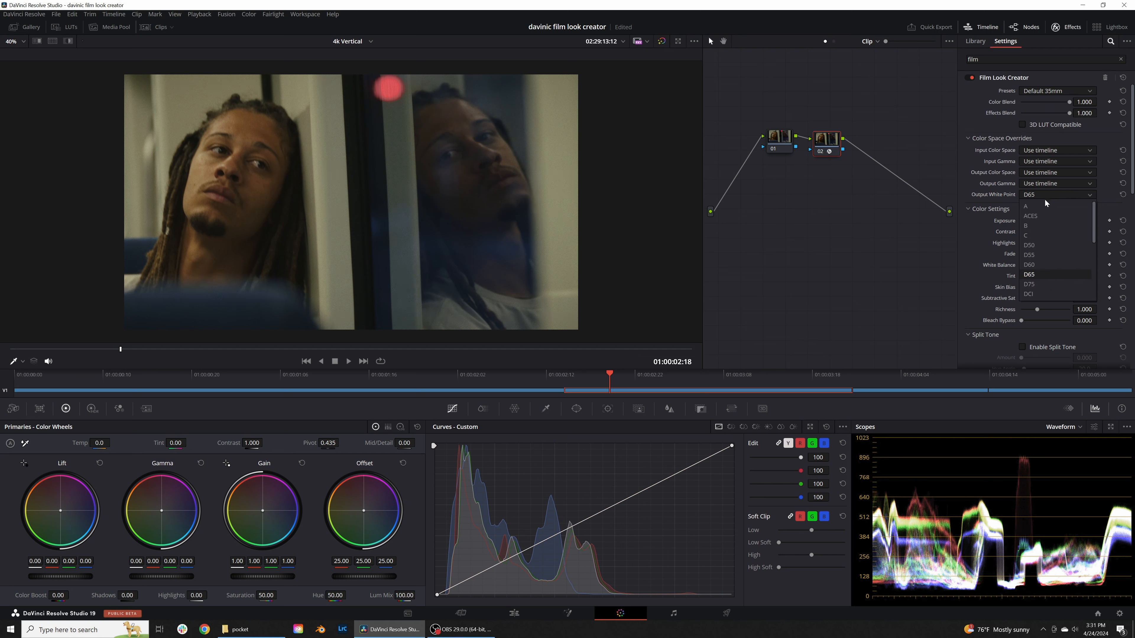
left_click(1049, 284)
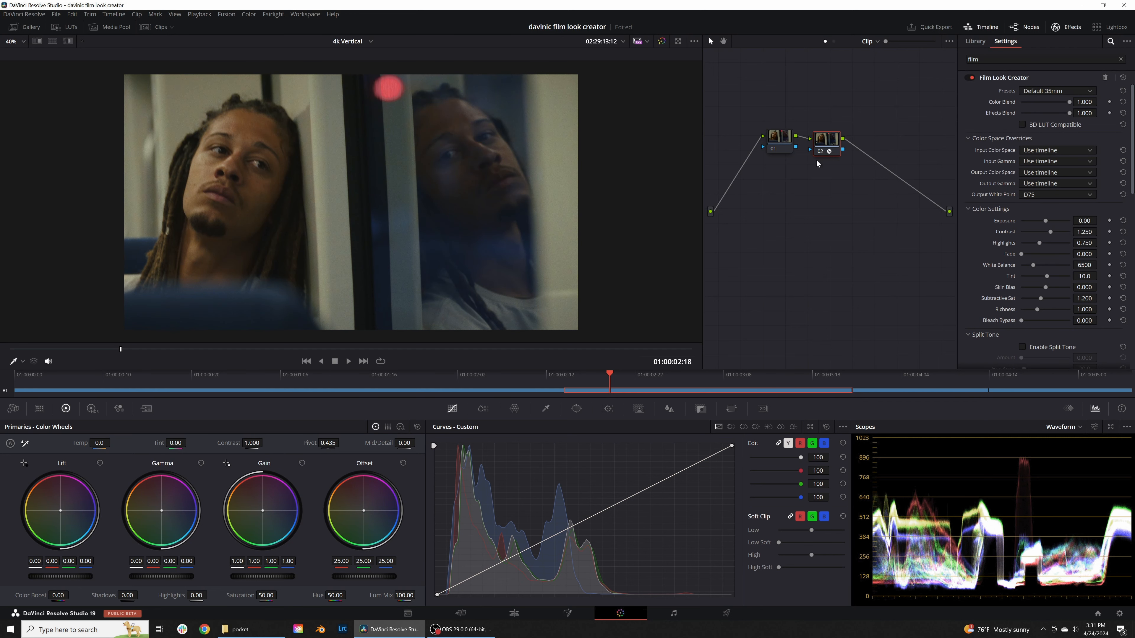
left_click_drag(1092, 266, 1081, 266)
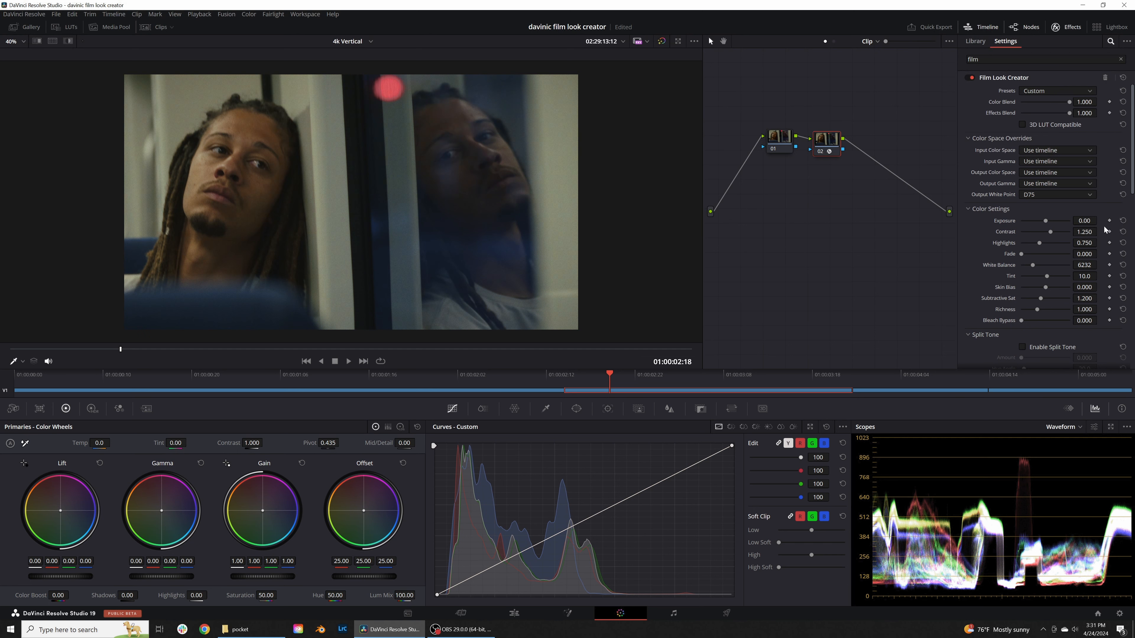
left_click_drag(1090, 221, 1089, 221)
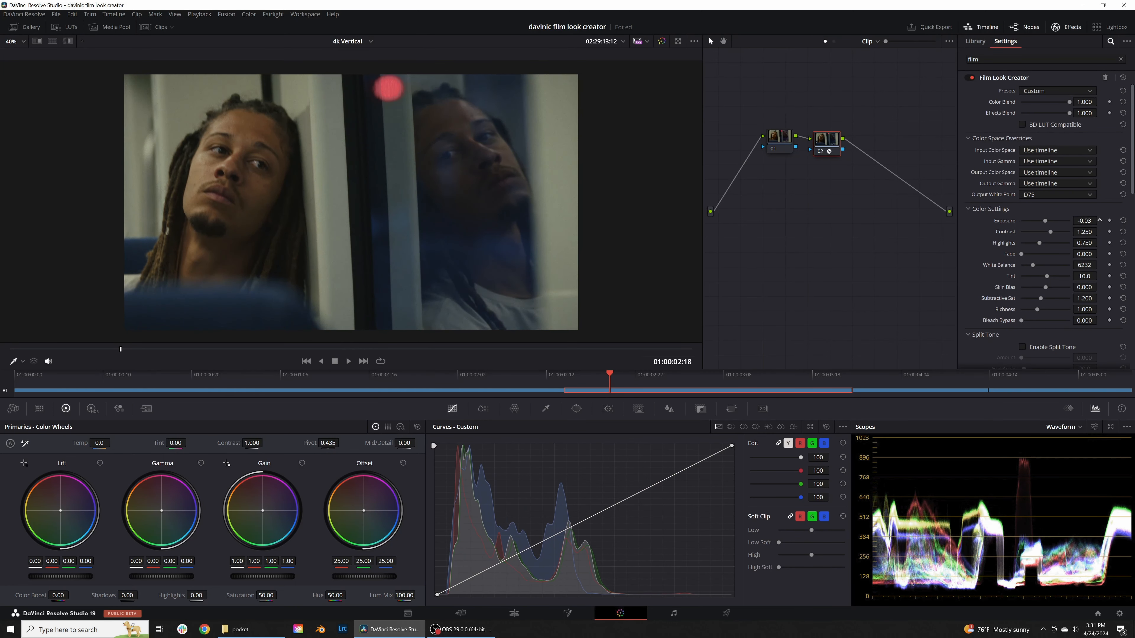
Step: On node 01 of the second clip, raise gain to 1.08 and lower lift to -0.01
left_click(787, 138)
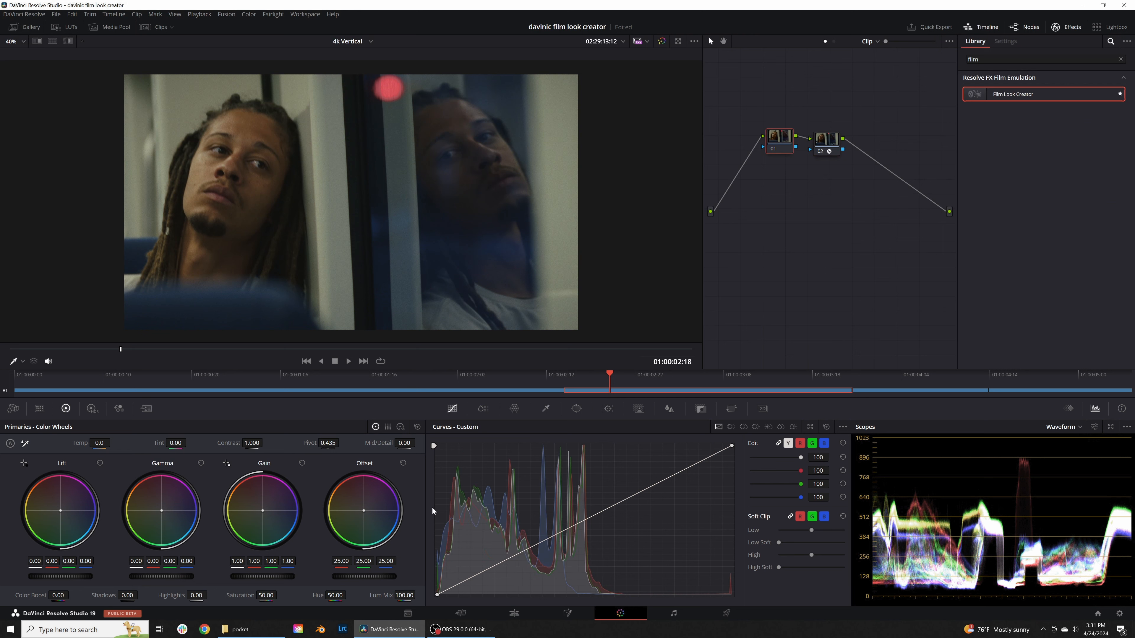
left_click_drag(265, 577, 270, 577)
left_click_drag(91, 570, 89, 570)
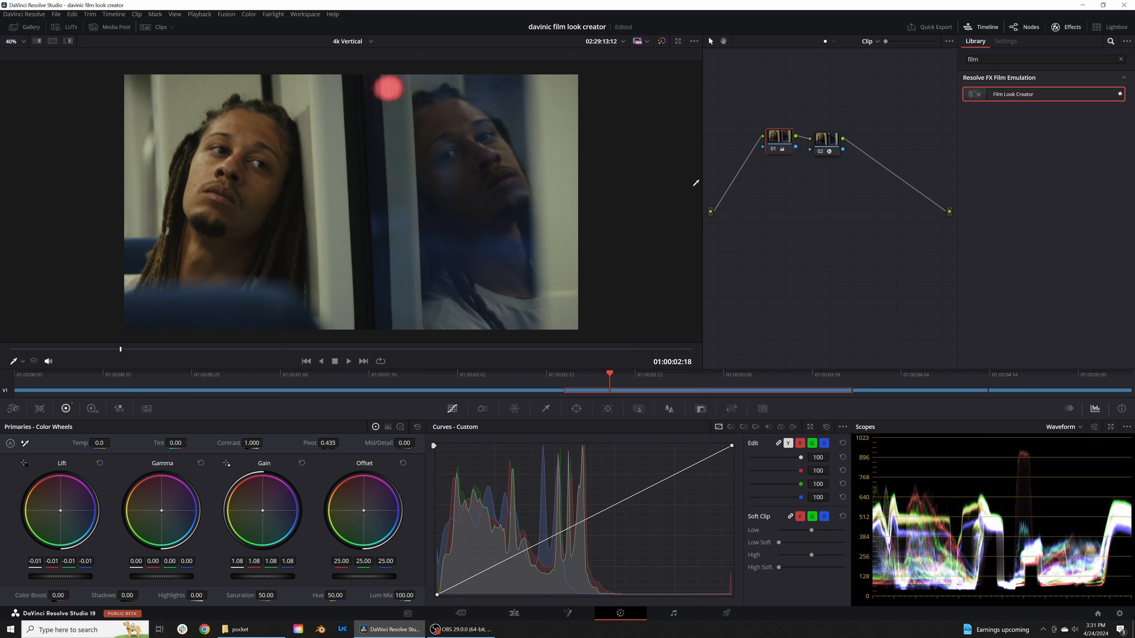
Step: Set the bleach bypass of the film look on node 02 to 0.147
left_click_drag(829, 144, 840, 142)
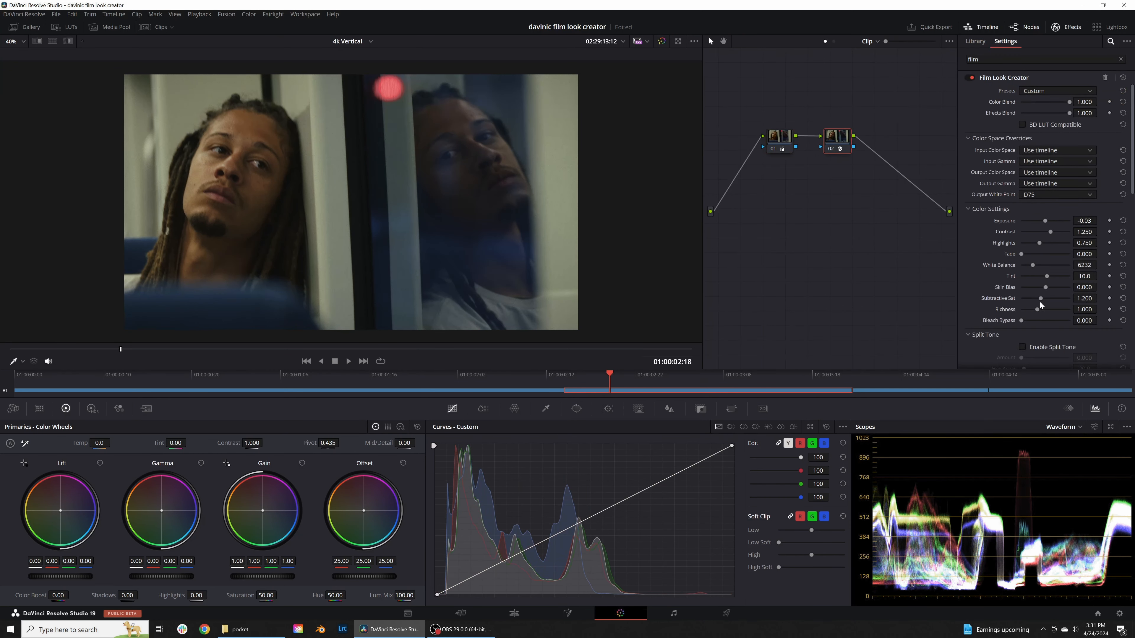
left_click_drag(1022, 320, 1030, 321)
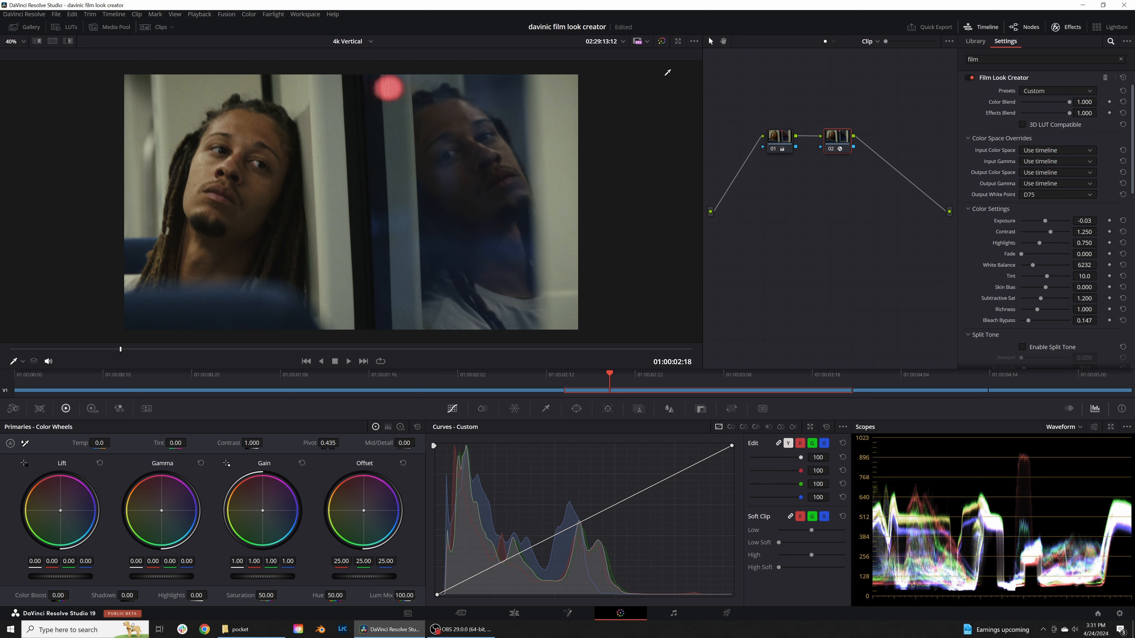
Step: Check the second clip's grade full screen at a further frame, and compare it with the ungraded image
key("ctrl+f")
mouse_move(482, 609)
left_mouse_down()
mouse_move(573, 609)
mouse_move(491, 606)
left_mouse_up()
key("Escape")
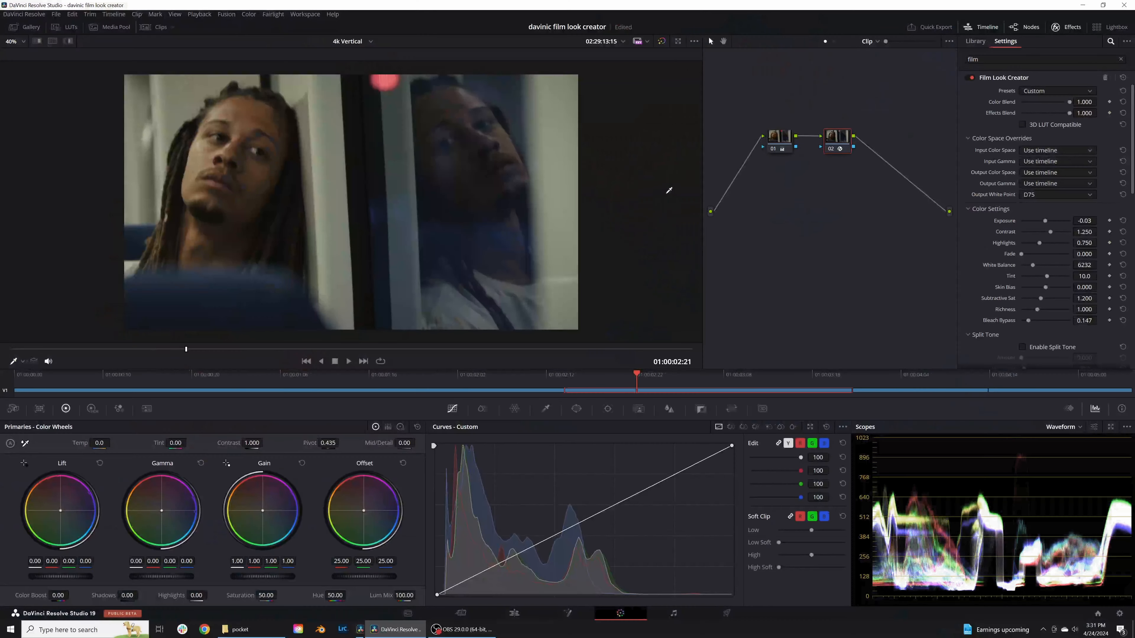
left_click(661, 42)
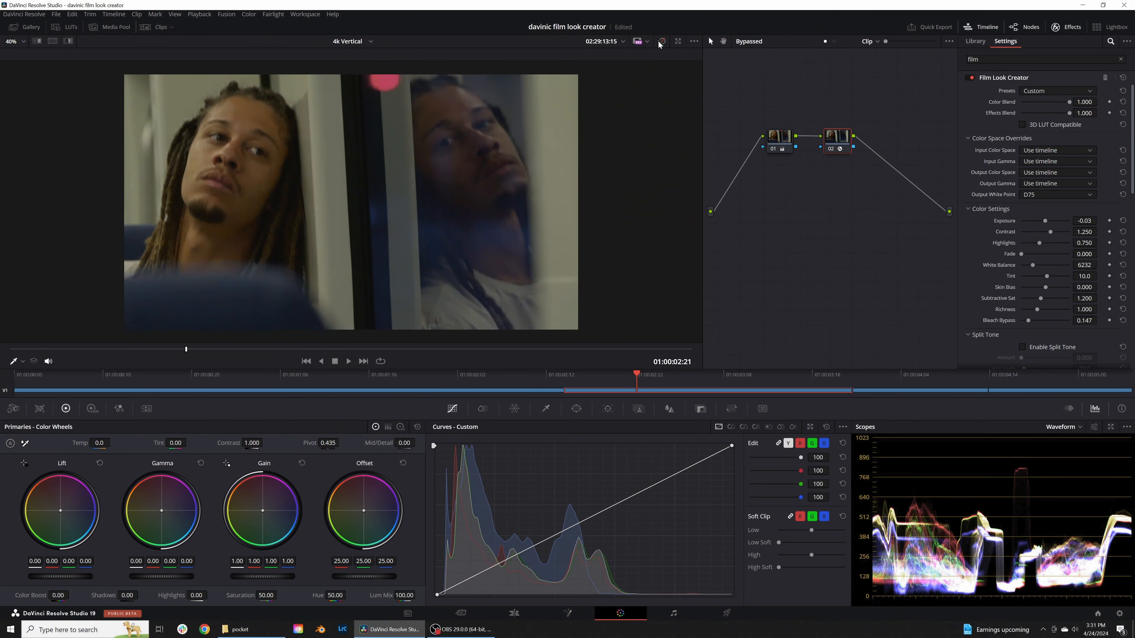
left_click(661, 41)
left_click(661, 42)
left_click(661, 41)
Step: Add a serial node to the third clip, the open book, and apply Film Look Creator with the Default 35mm preset
left_click_drag(642, 378, 901, 385)
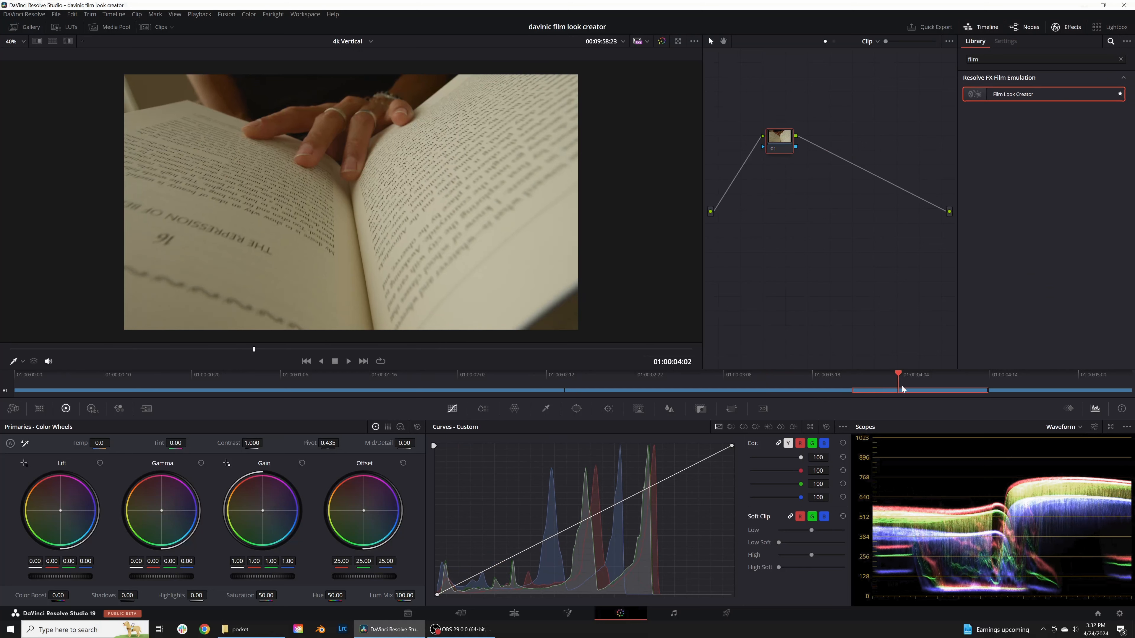
key("alt+s")
left_click_drag(995, 95, 823, 146)
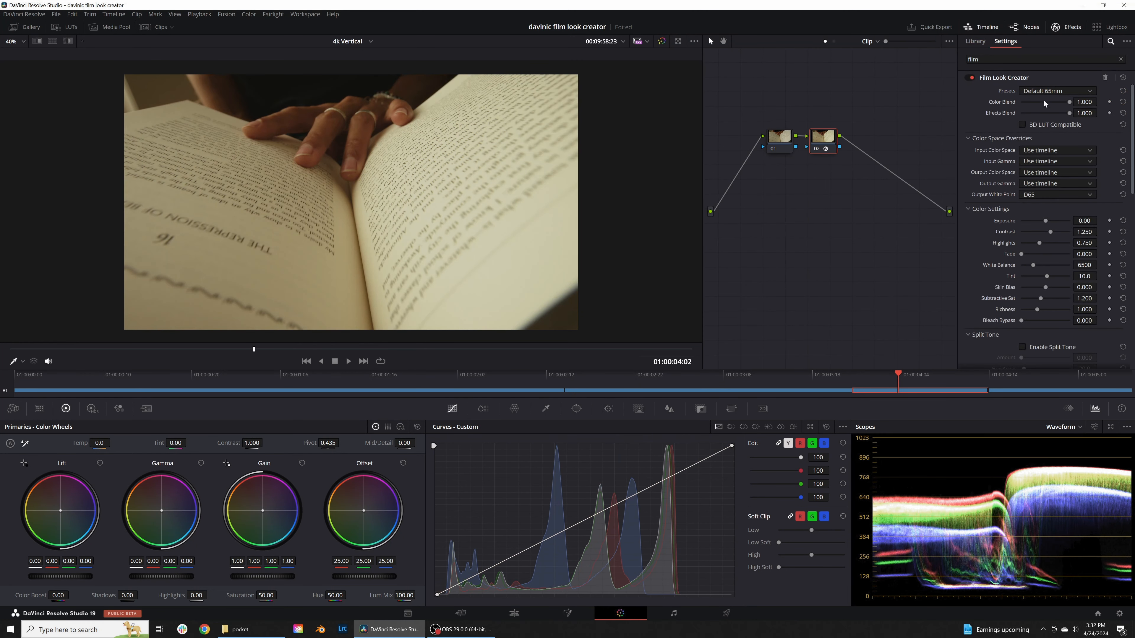
left_click(1046, 93)
left_click(1059, 113)
Step: Set the book clip's output white point to D75, white balance to 5449 and contrast to 1.363, and lower the exposure slightly
left_click(1034, 197)
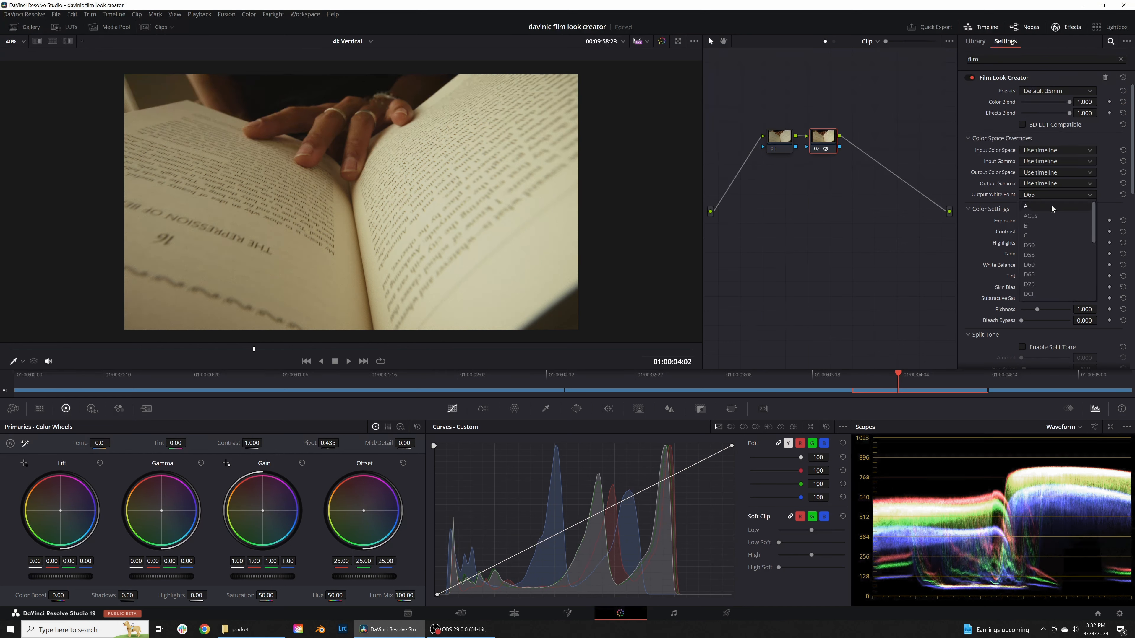
left_click(1046, 282)
left_click_drag(1086, 265, 1046, 265)
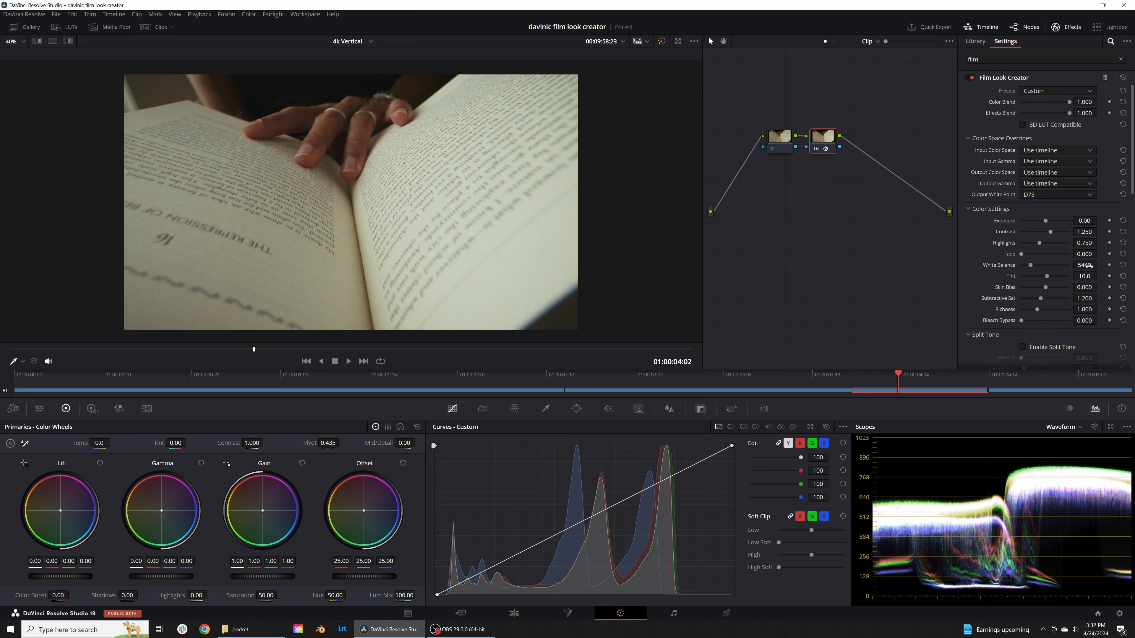
left_click_drag(1081, 233, 1093, 232)
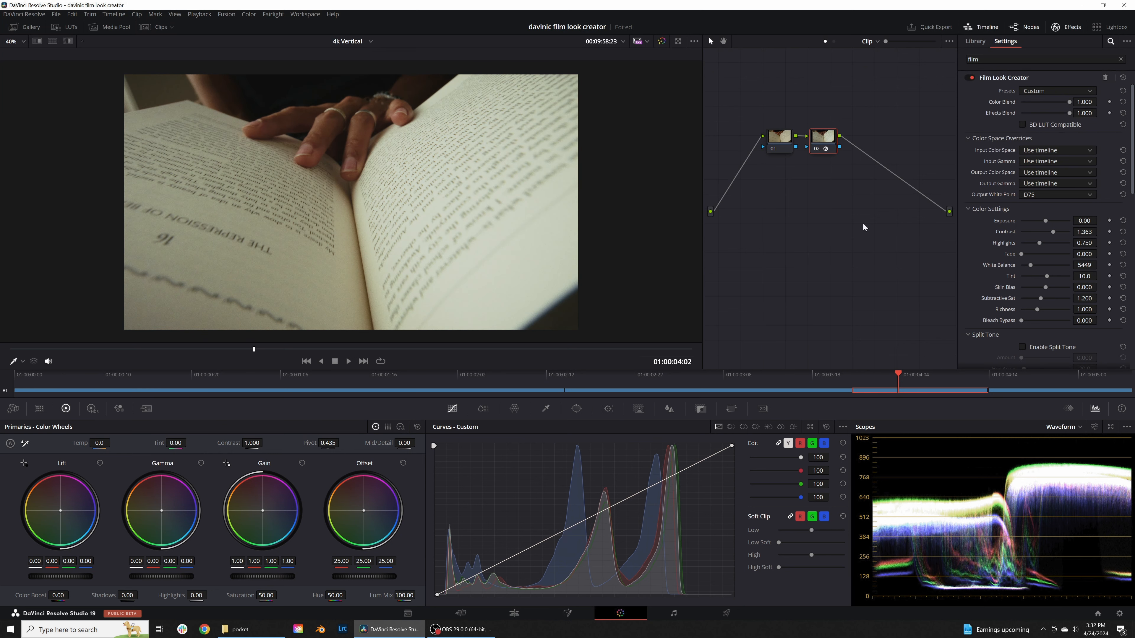
left_click_drag(1084, 221, 1081, 220)
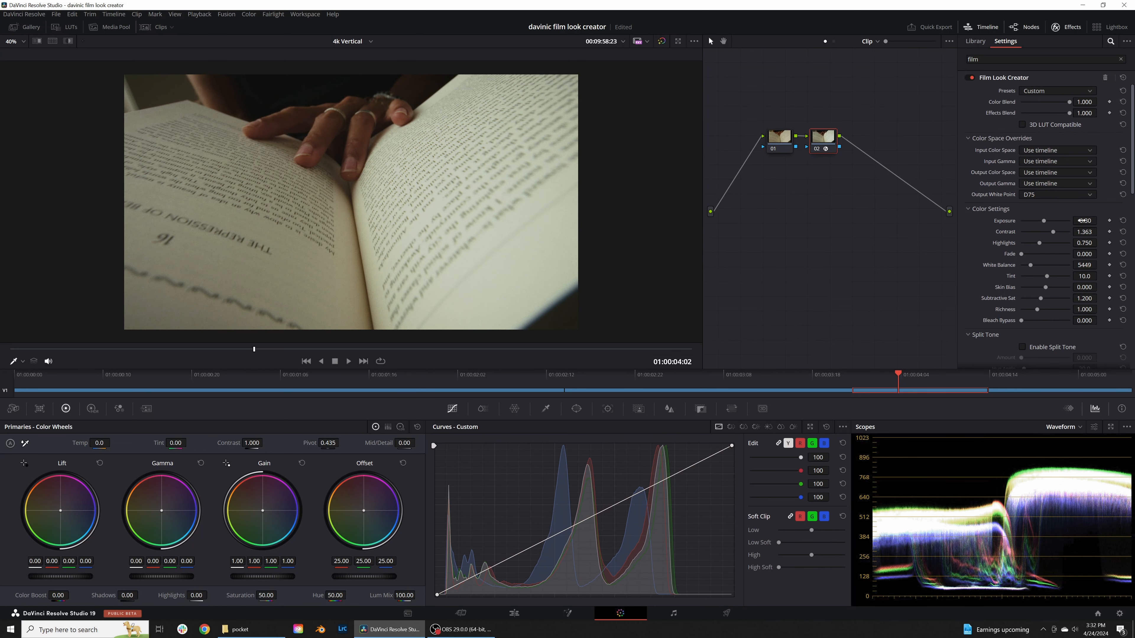
Step: Compare the book clip's grade with the ungraded image, and play the graded clip full screen
left_click(662, 42)
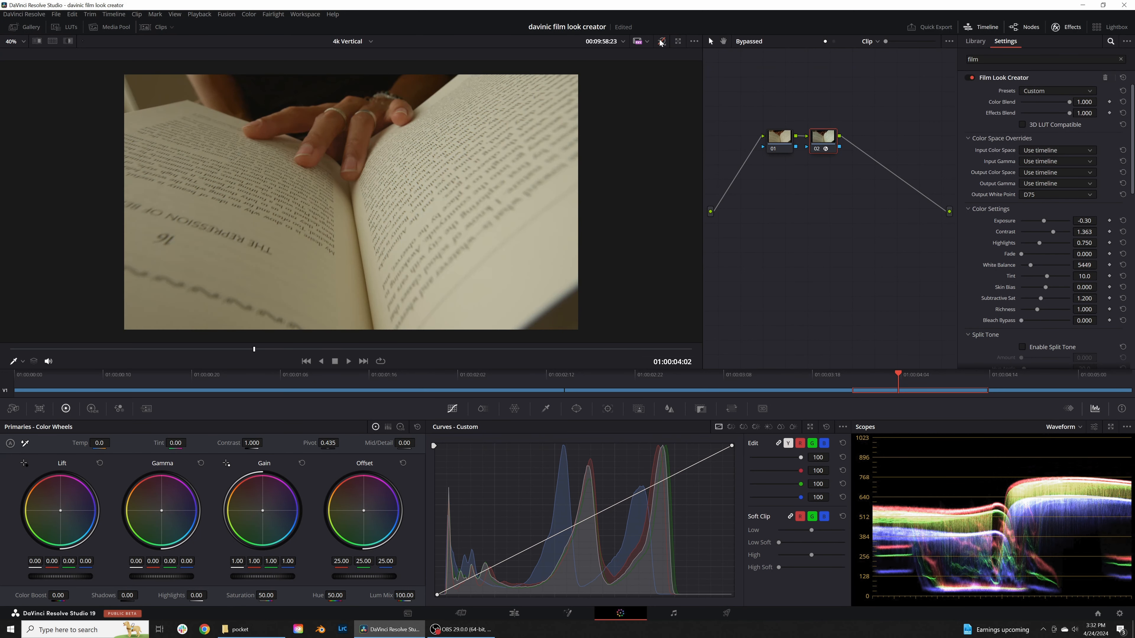
left_click(661, 41)
left_click(661, 42)
left_click(662, 43)
key("ctrl+f")
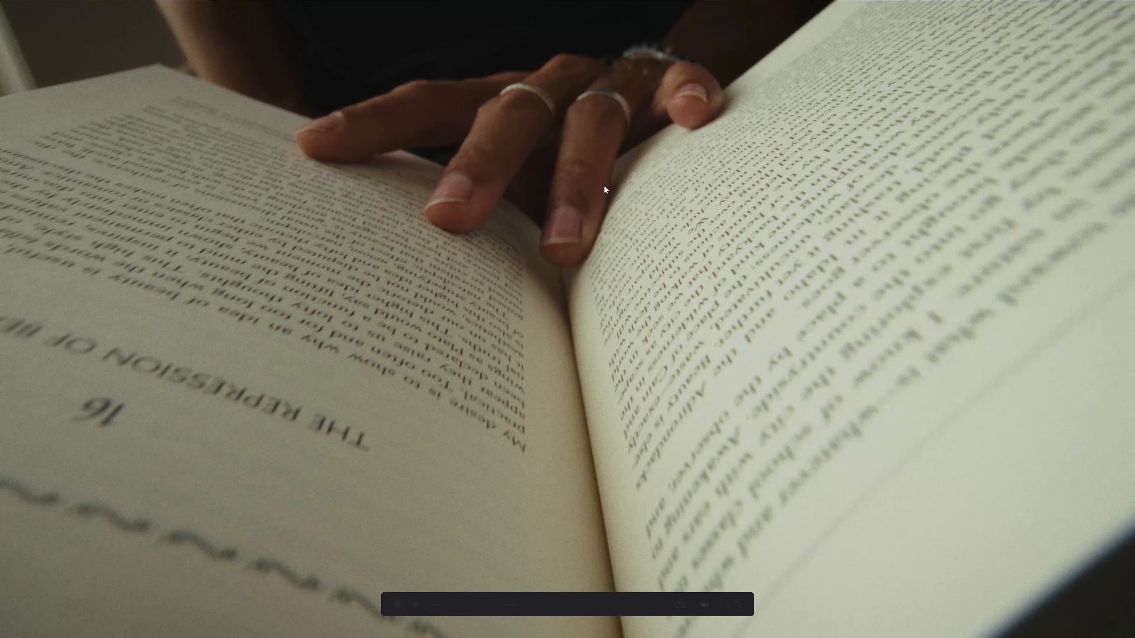
key("space")
Step: Apply the grade of the book still to the fourth clip, the man with glasses, and compare it with the ungraded image
left_click_drag(871, 385, 934, 385)
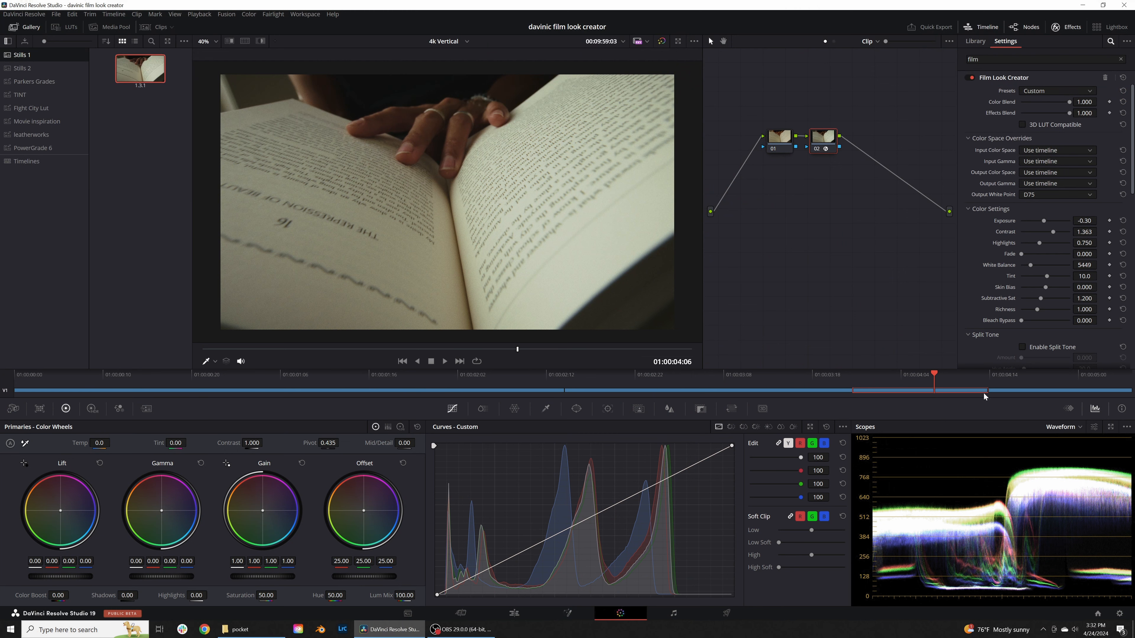
left_click(1033, 384)
right_click(129, 66)
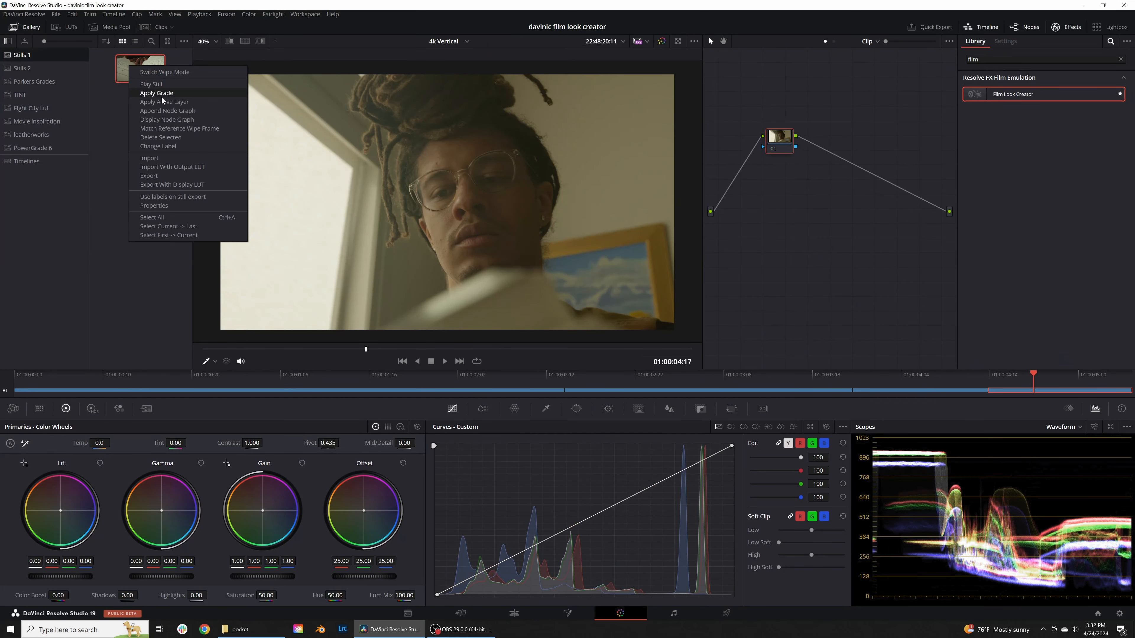
left_click(162, 94)
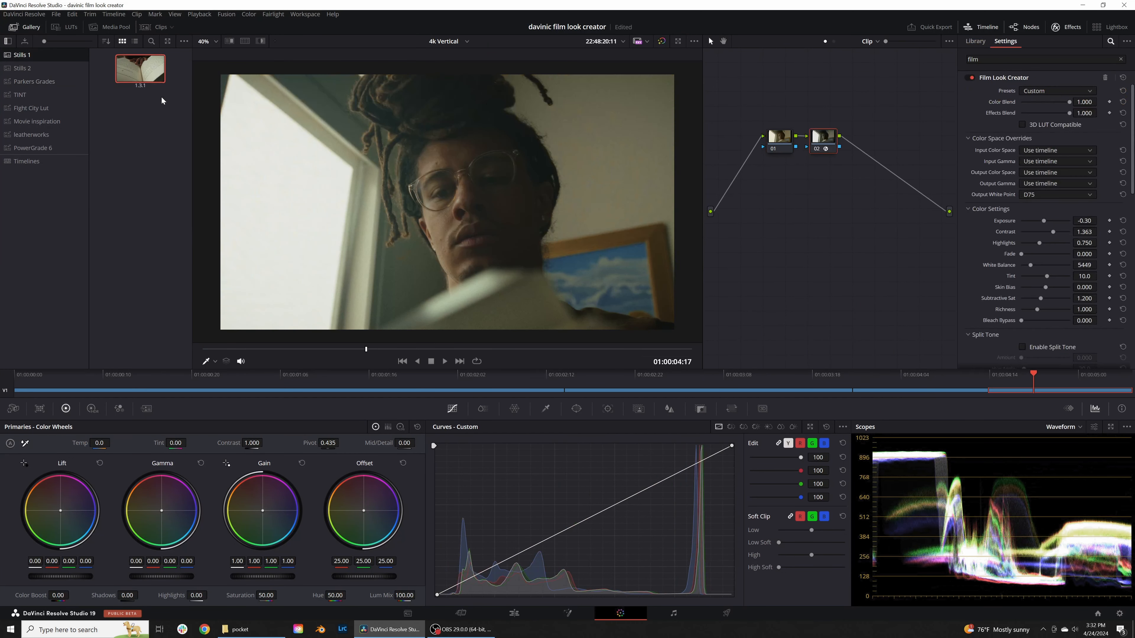
left_click(662, 45)
left_click(662, 45)
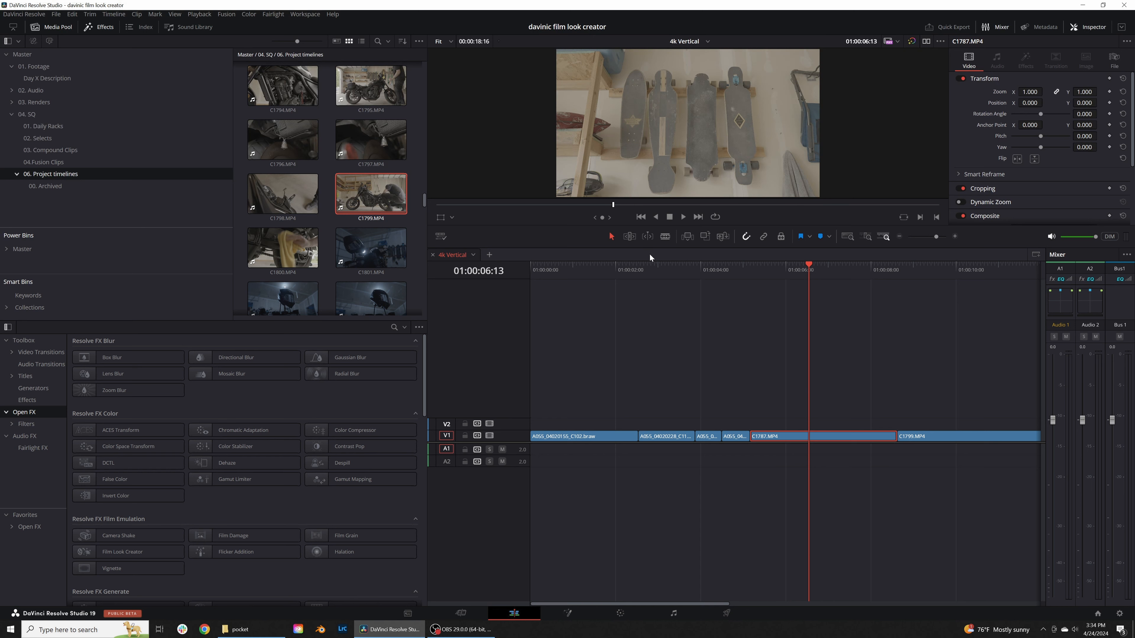
Step: Set the input color space of the media pool clip C1799.MP4 to Sony S-Gamut3.Cine/S-Log3
right_click(362, 198)
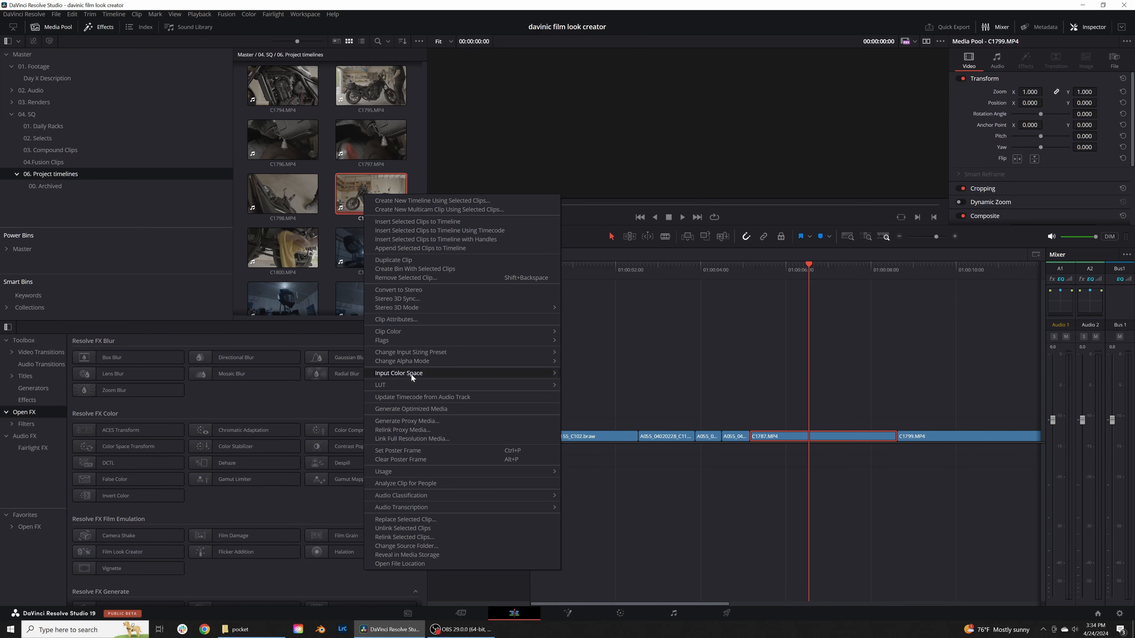
mouse_move(411, 374)
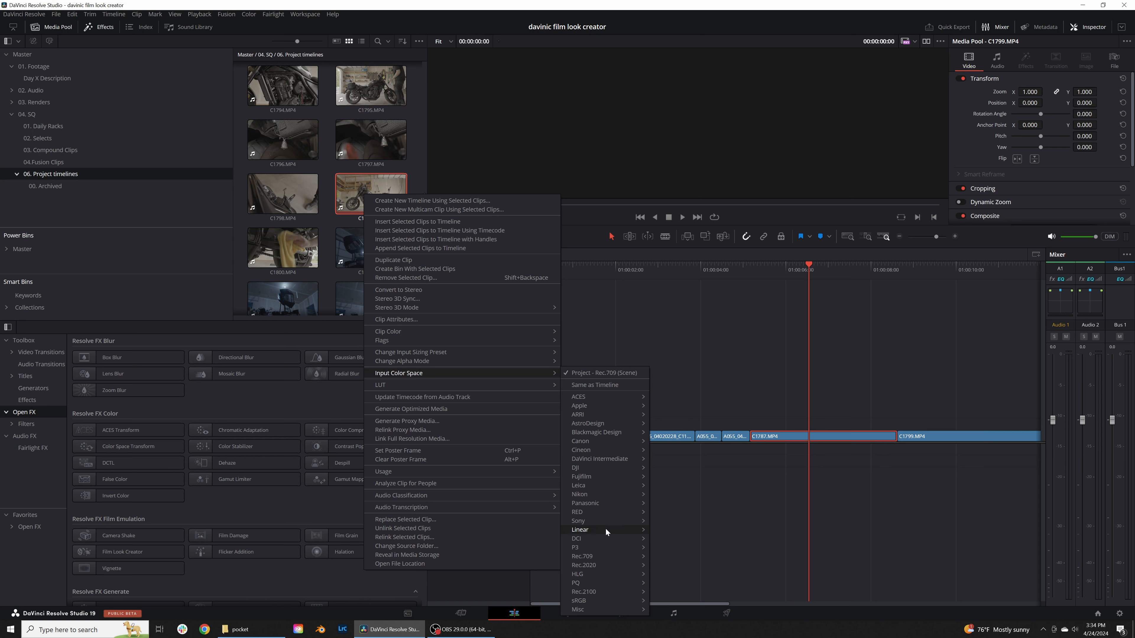
mouse_move(607, 521)
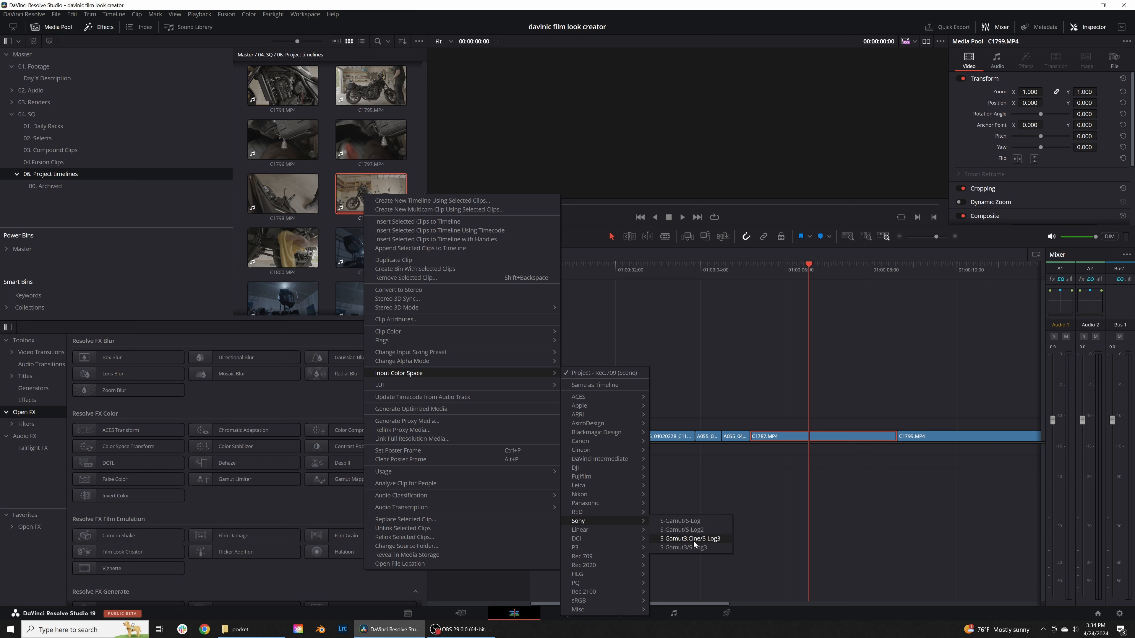
left_click(677, 539)
Step: Bring the motorcycle clip C1799.MP4 into color grading, add a serial node and apply Film Look Creator to it
left_click(931, 291)
left_click_drag(932, 292, 947, 295)
scroll(875, 341, "right", 3)
left_click(620, 612)
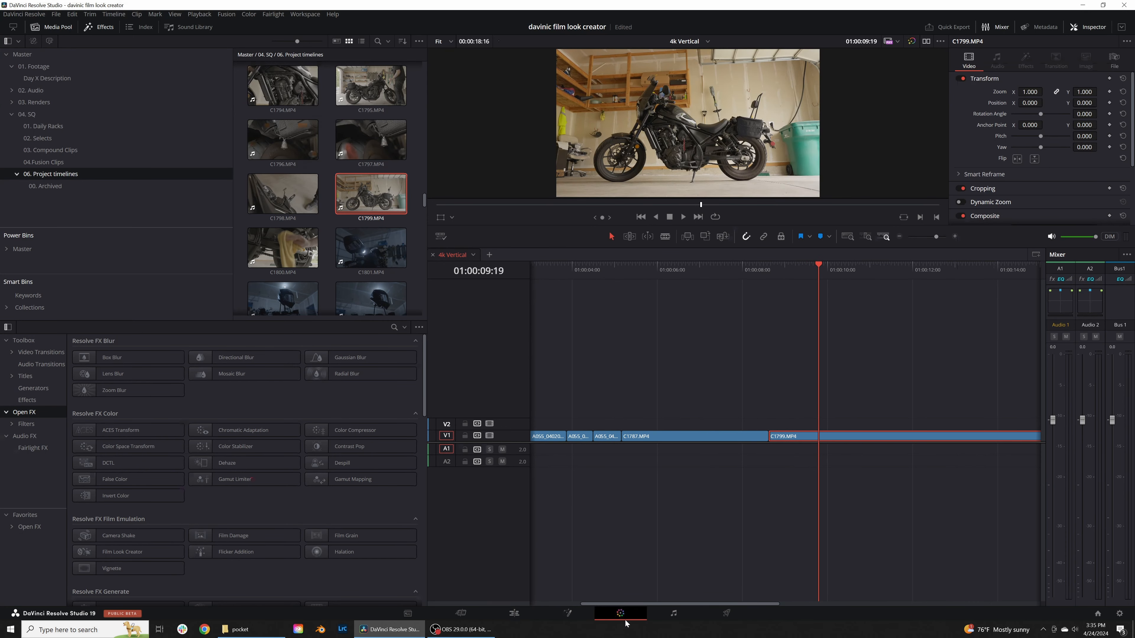
key("alt+s")
left_click_drag(1007, 95, 823, 138)
Step: Set the motorcycle clip's output white point to D75, white balance to 5988 and exposure to -0.76
left_click(1054, 194)
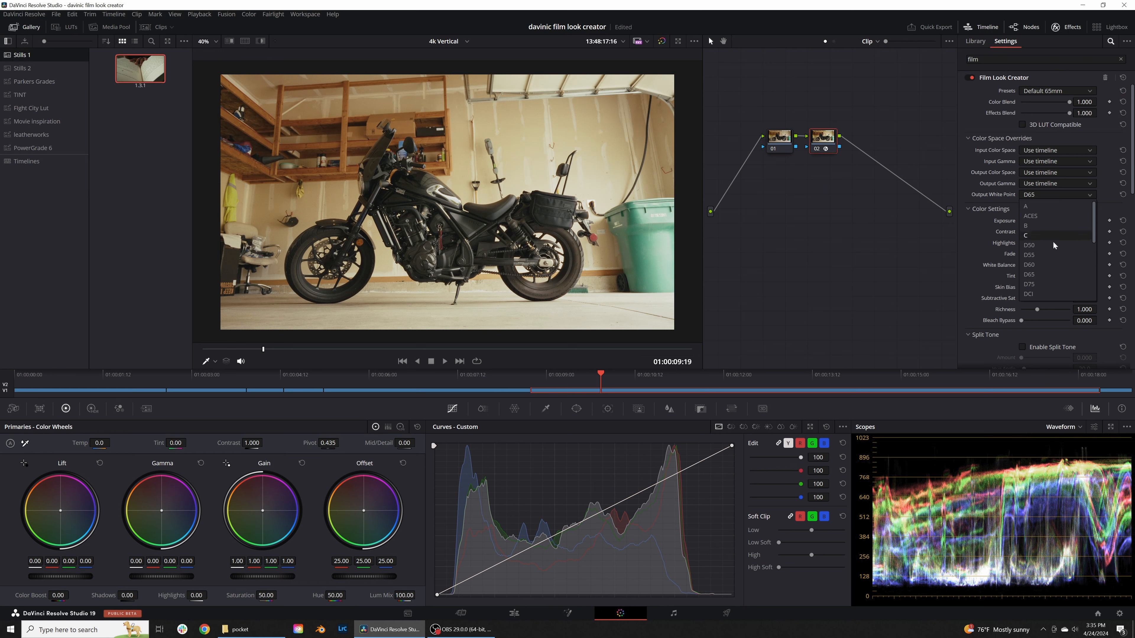
left_click(1043, 284)
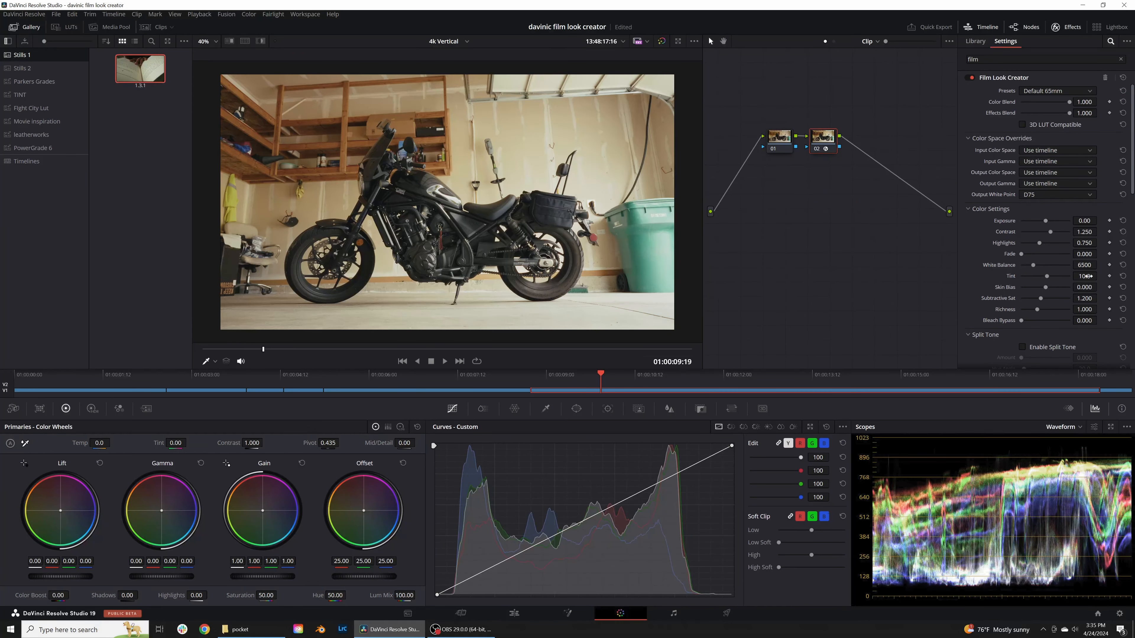
left_click_drag(1033, 265, 1031, 265)
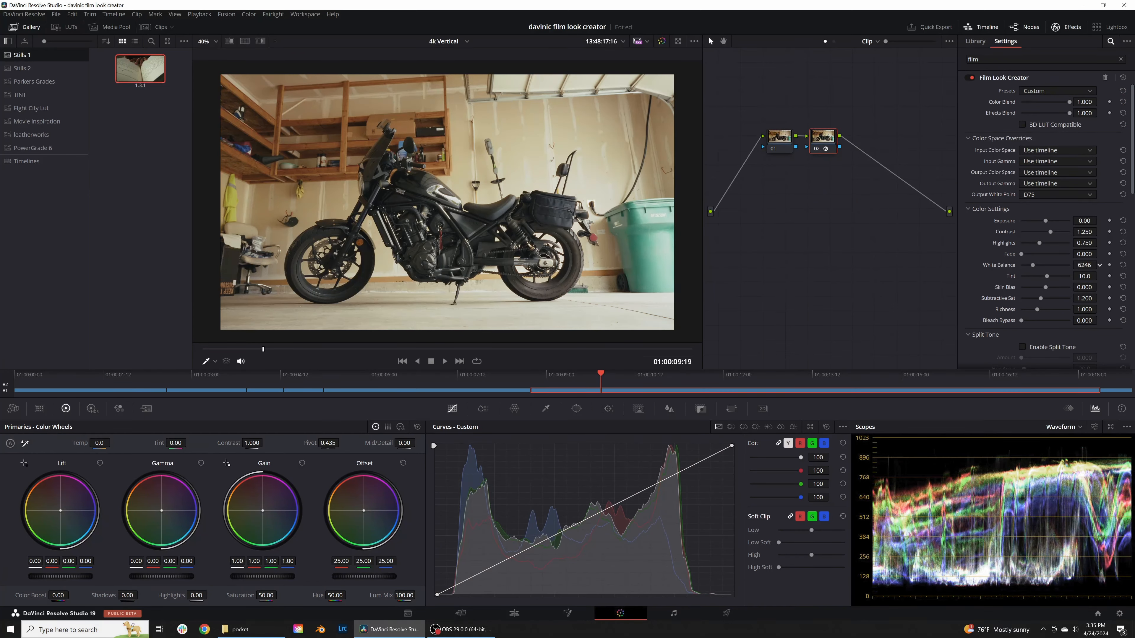
left_click_drag(1088, 221, 1055, 221)
Step: Compare the motorcycle clip's film look with its ungraded image several times
left_click(661, 43)
left_click(662, 44)
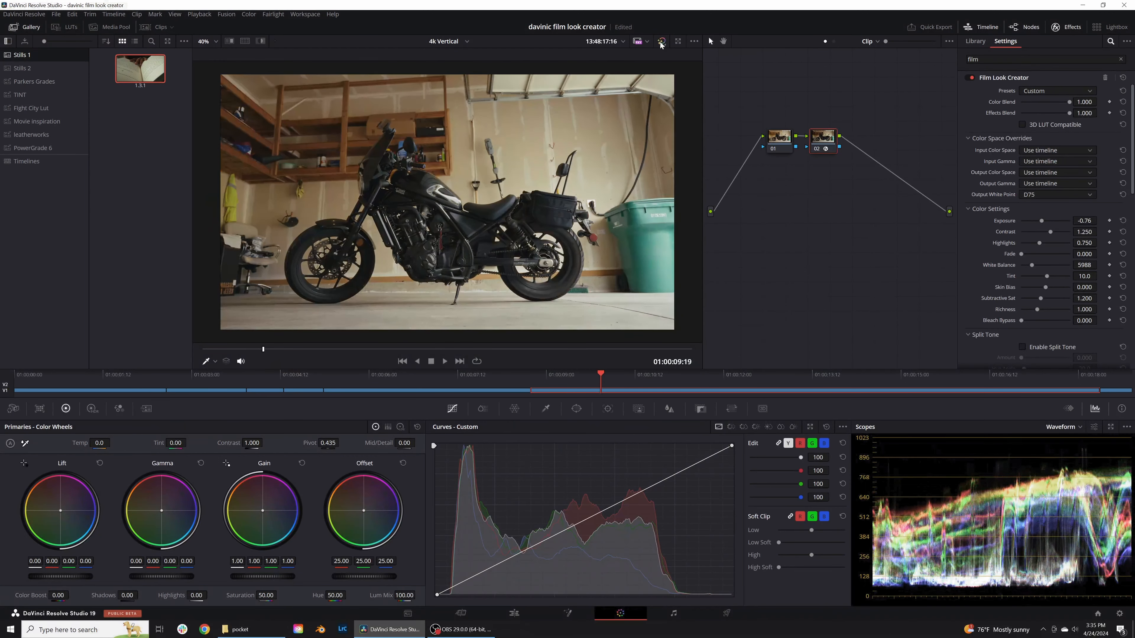
left_click(662, 43)
left_click(662, 42)
left_click(662, 43)
left_click(662, 42)
Step: Go to the skateboard clip, add a serial node and apply Film Look Creator to it
left_click(464, 392)
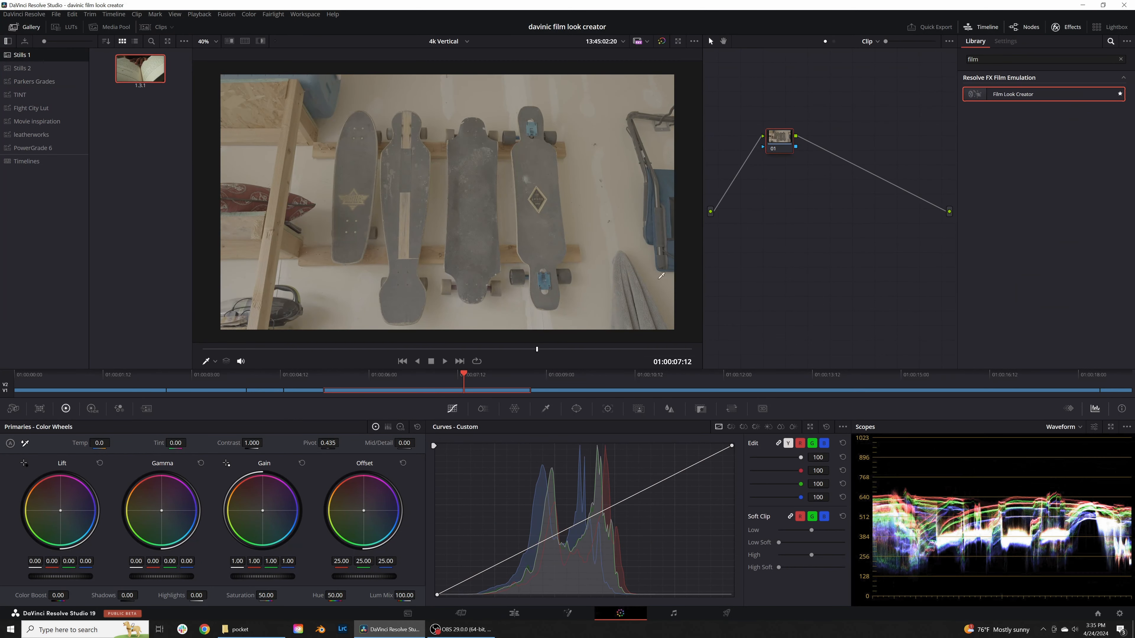
key("alt+s")
left_click_drag(1025, 101, 825, 148)
Step: Override the skateboard clip's film look input with color space Sony S-Gamut3.Cine and gamma Sony S-Log3
left_click(1070, 172)
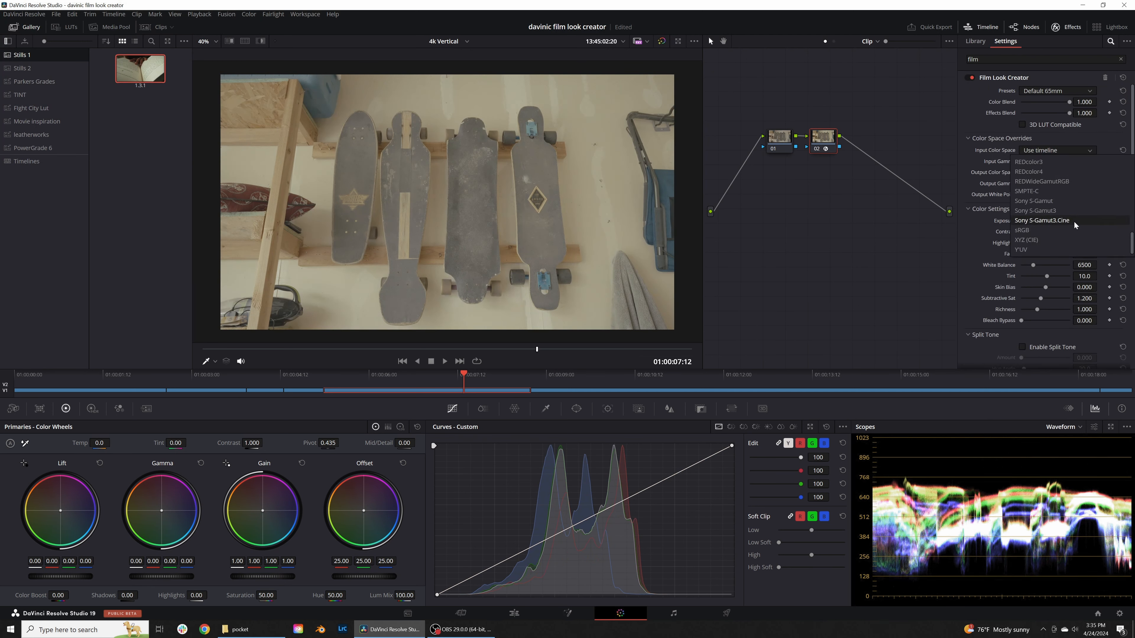
left_click(1073, 221)
left_click(1055, 160)
scroll(1057, 240, "down", 6)
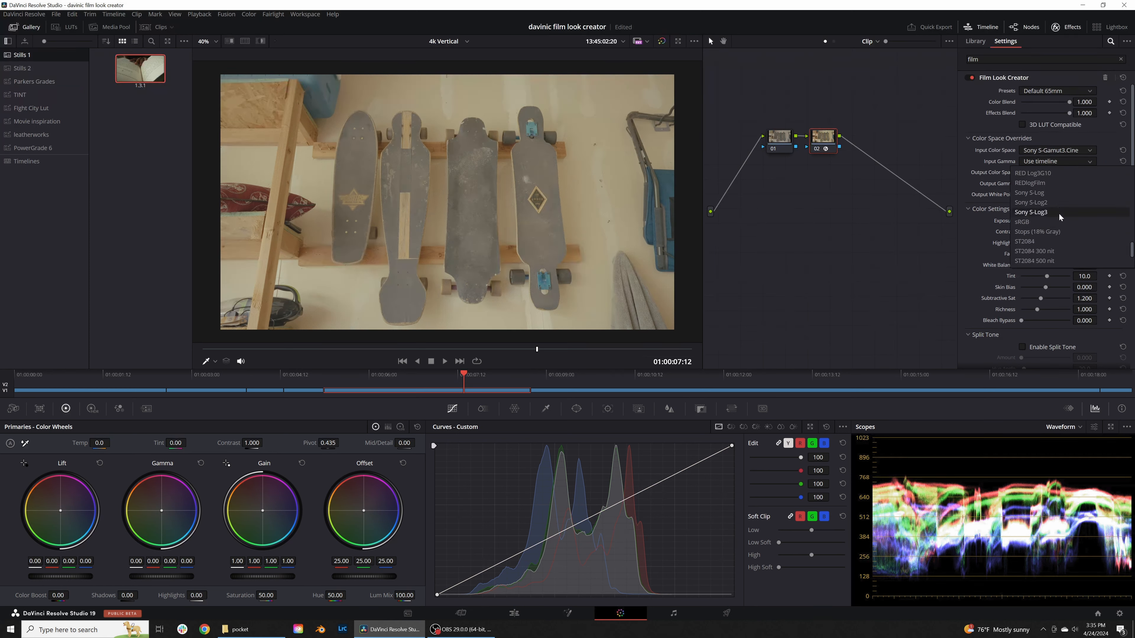
left_click(1058, 213)
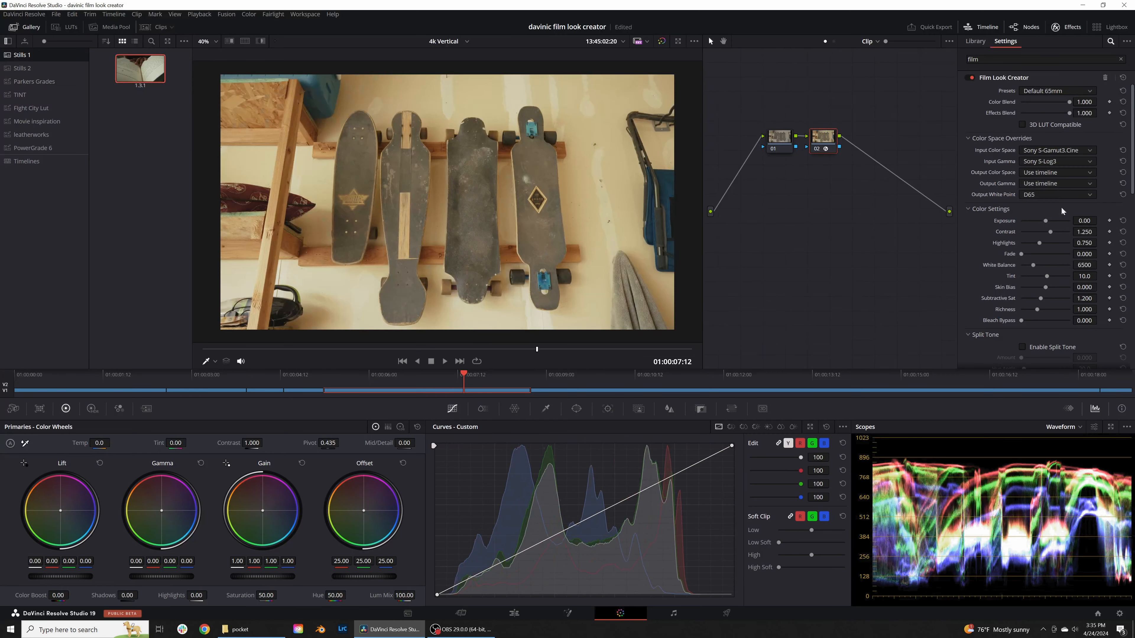
Step: Set the skateboard clip's film look output color space to Rec.709 and output gamma to Gamma 2.4
left_click(1057, 172)
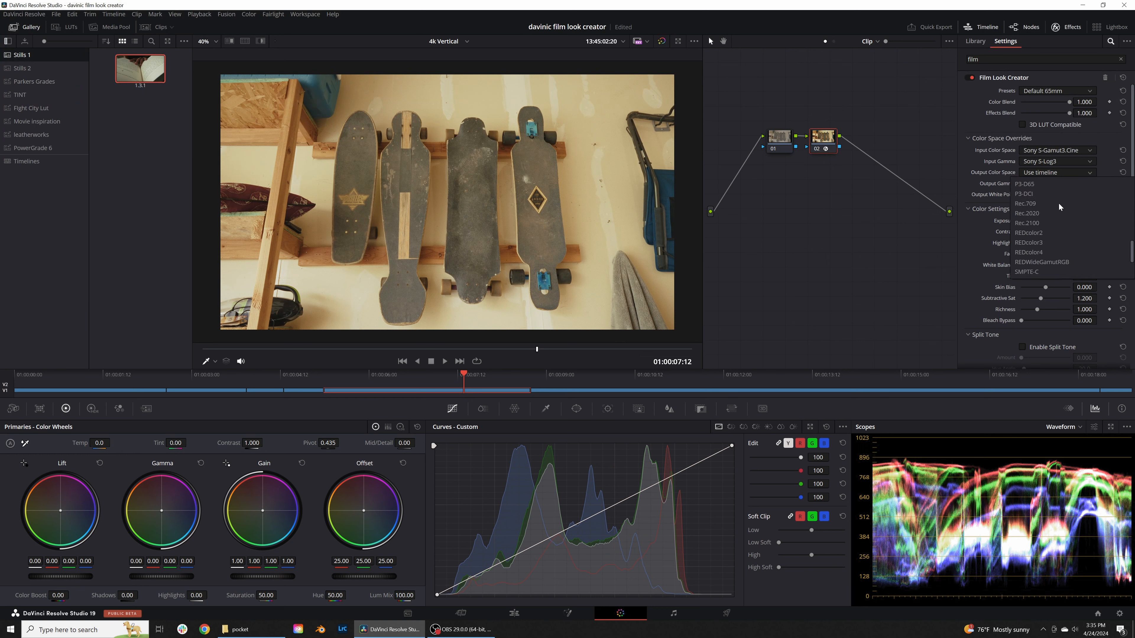
scroll(1041, 233, "up", 5)
scroll(1051, 241, "down", 3)
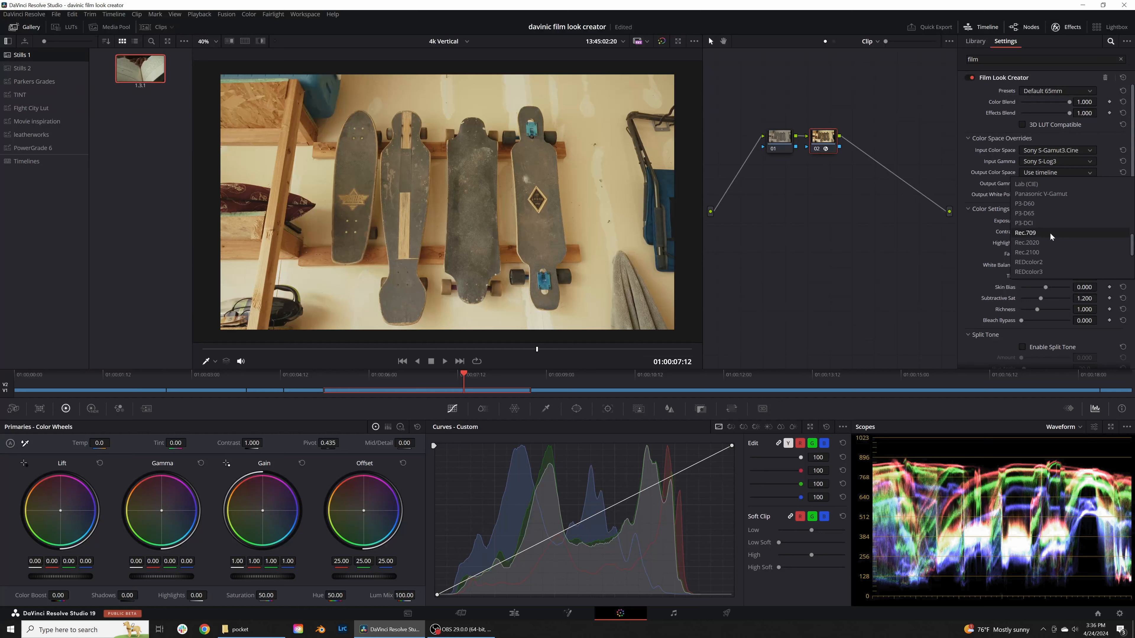
left_click(1051, 234)
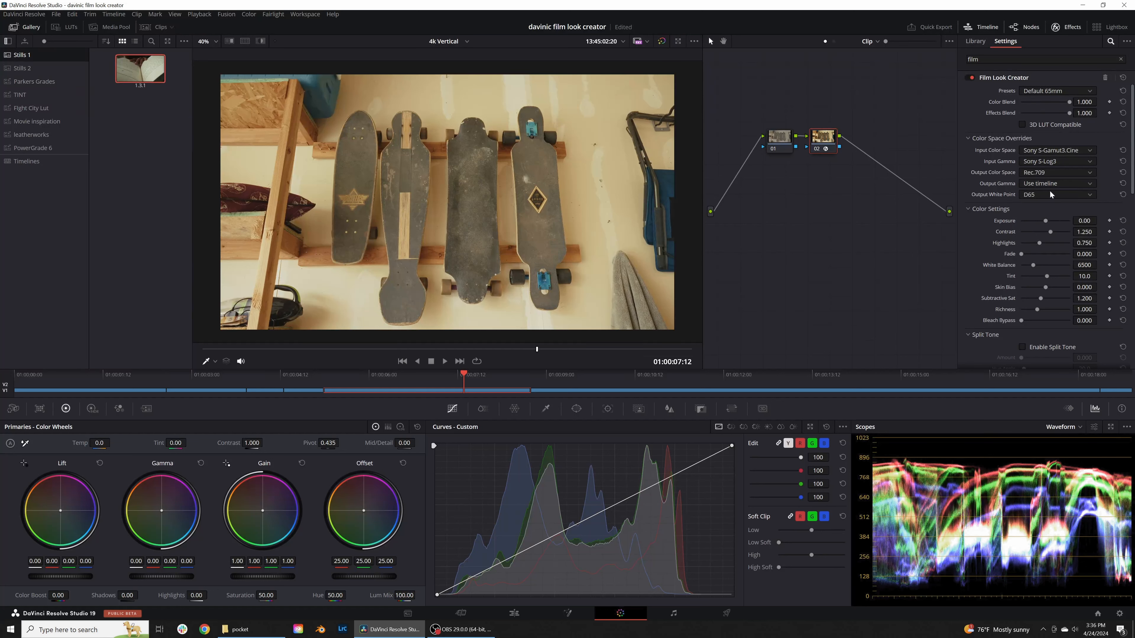
left_click(1054, 184)
left_click(1056, 223)
Step: Set the skateboard clip's output white point to D75, white balance to 5794 and exposure to -0.52
left_click(1070, 194)
left_click(1048, 282)
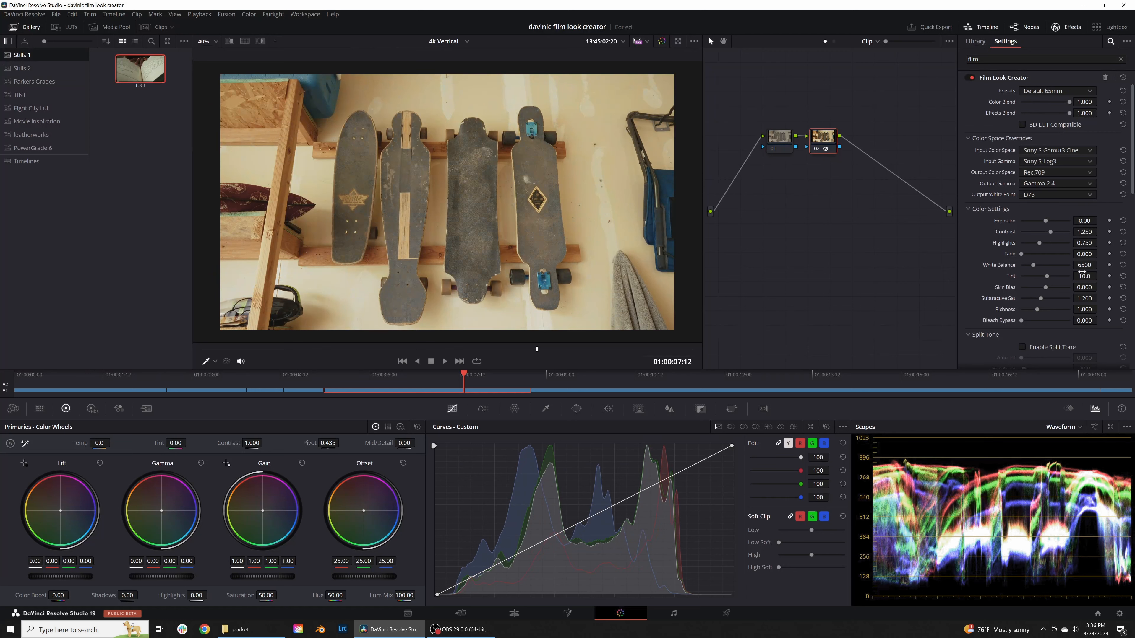
left_click_drag(1085, 265, 1100, 265)
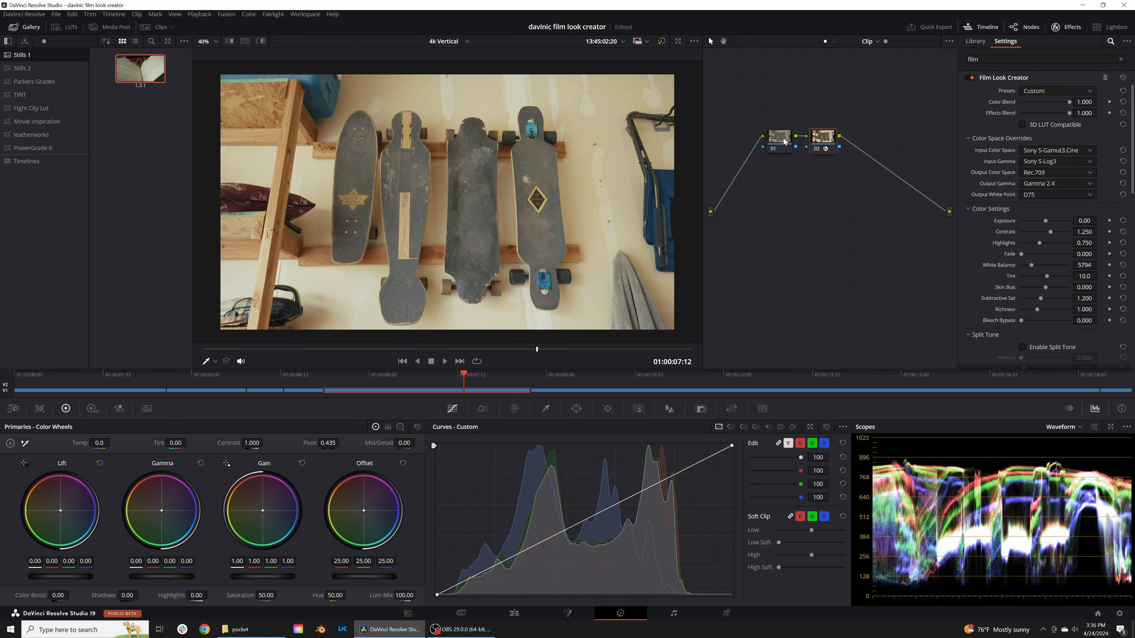
left_click_drag(1087, 220, 1099, 221)
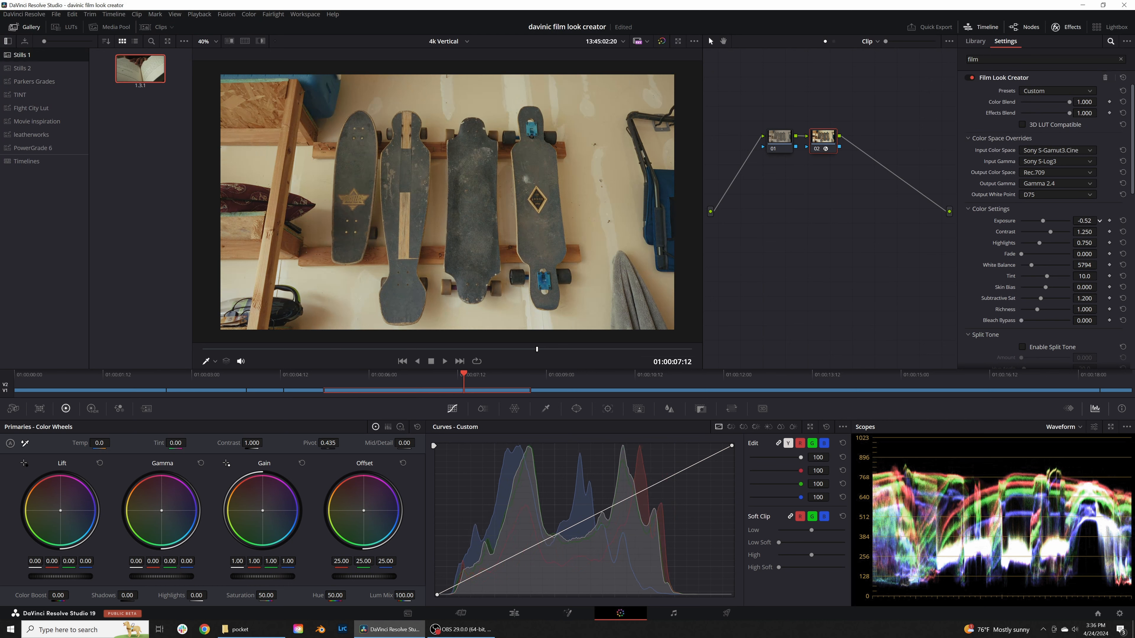
Step: Check the skateboard clip's look at an earlier frame full screen, compare it with the ungraded image, and scrub on to the motorcycle clip
left_click(783, 144)
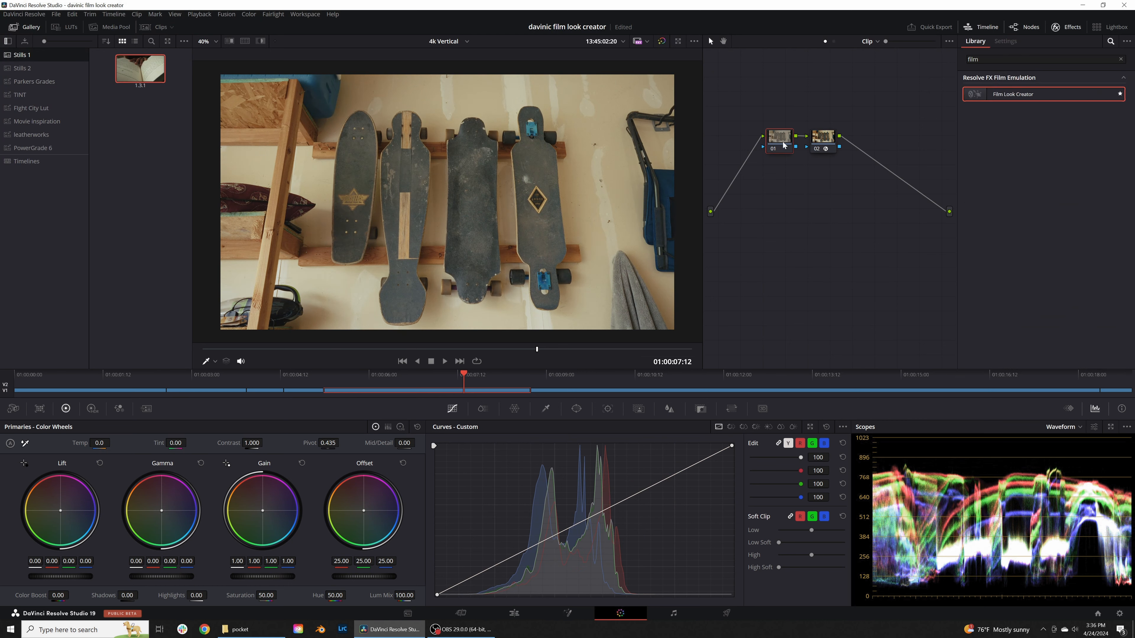
left_click(432, 375)
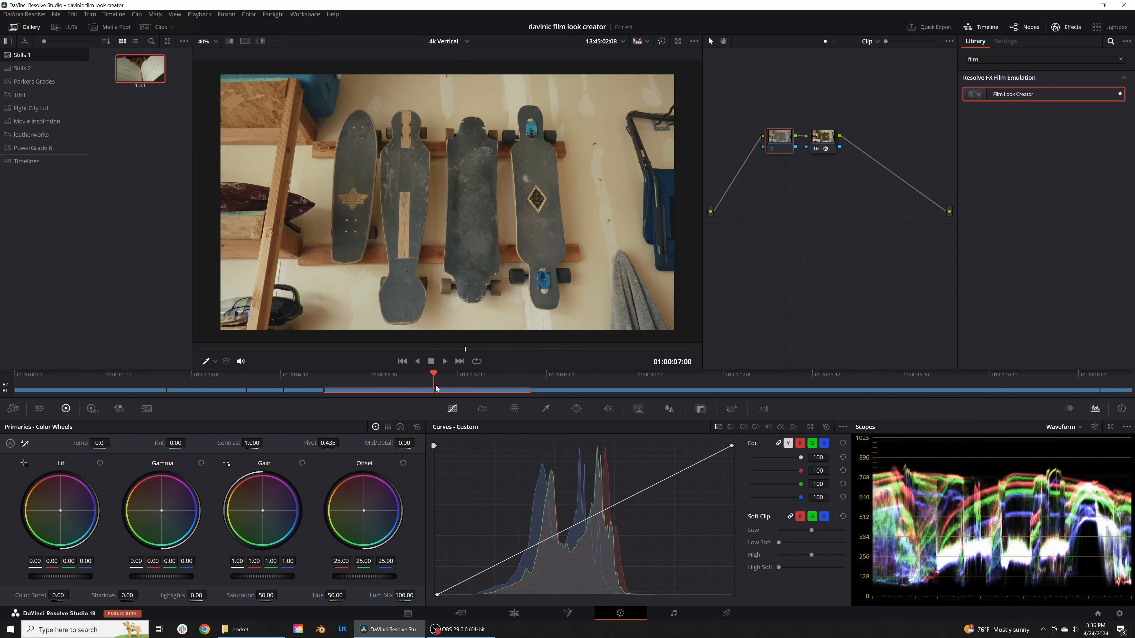
key("ctrl+f")
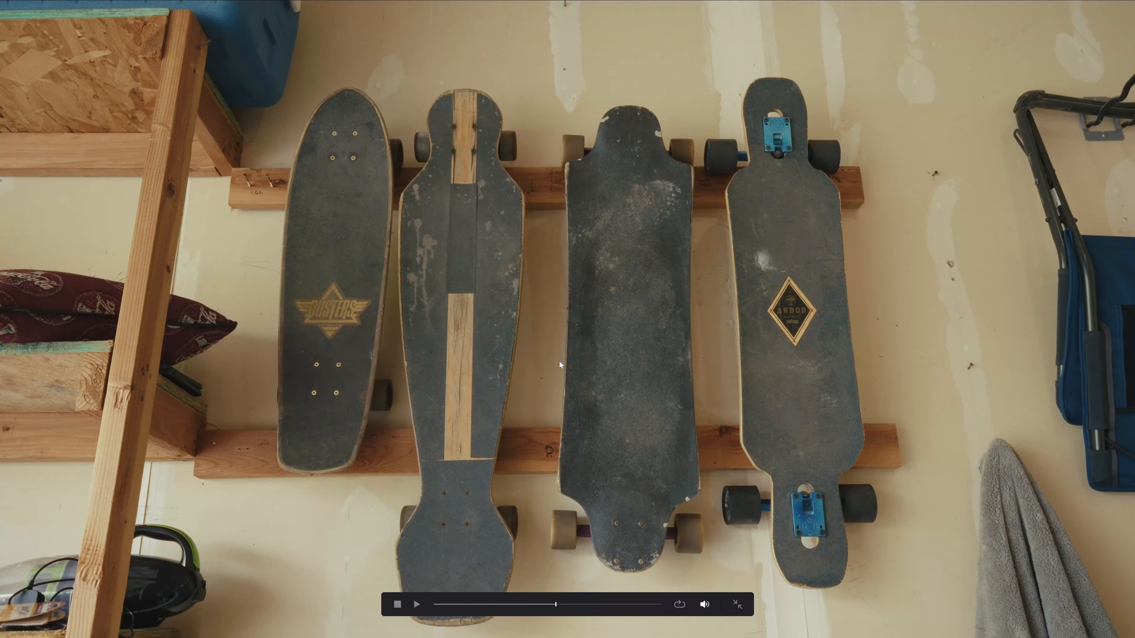
key("ctrl+f")
left_click(662, 42)
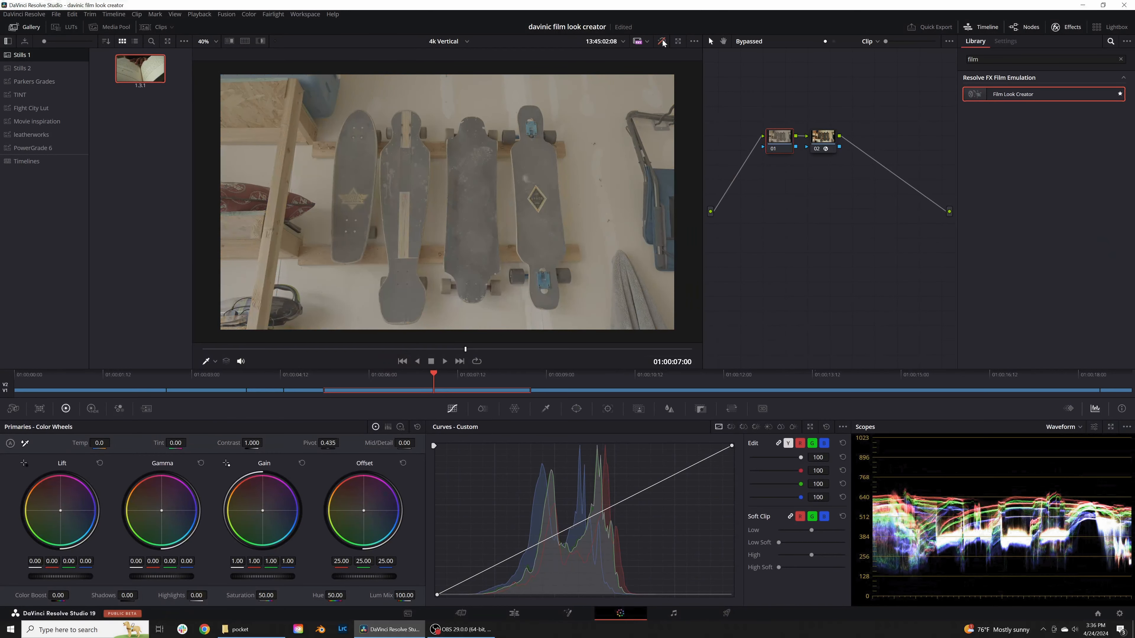
left_click(662, 42)
left_click(662, 42)
left_click(662, 41)
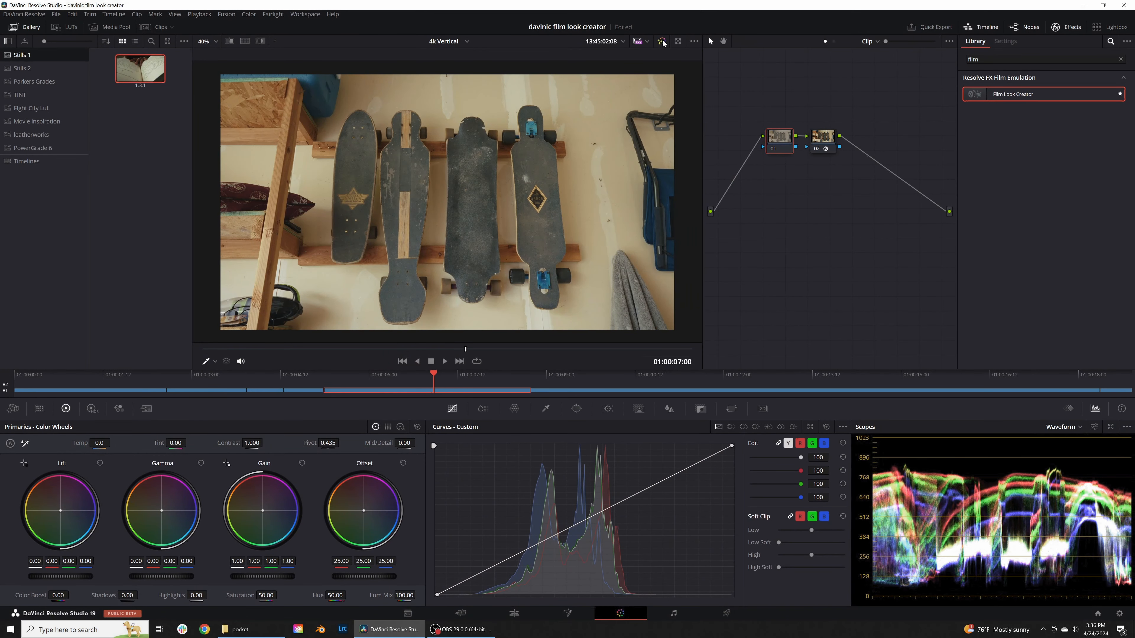
left_click_drag(434, 388, 616, 379)
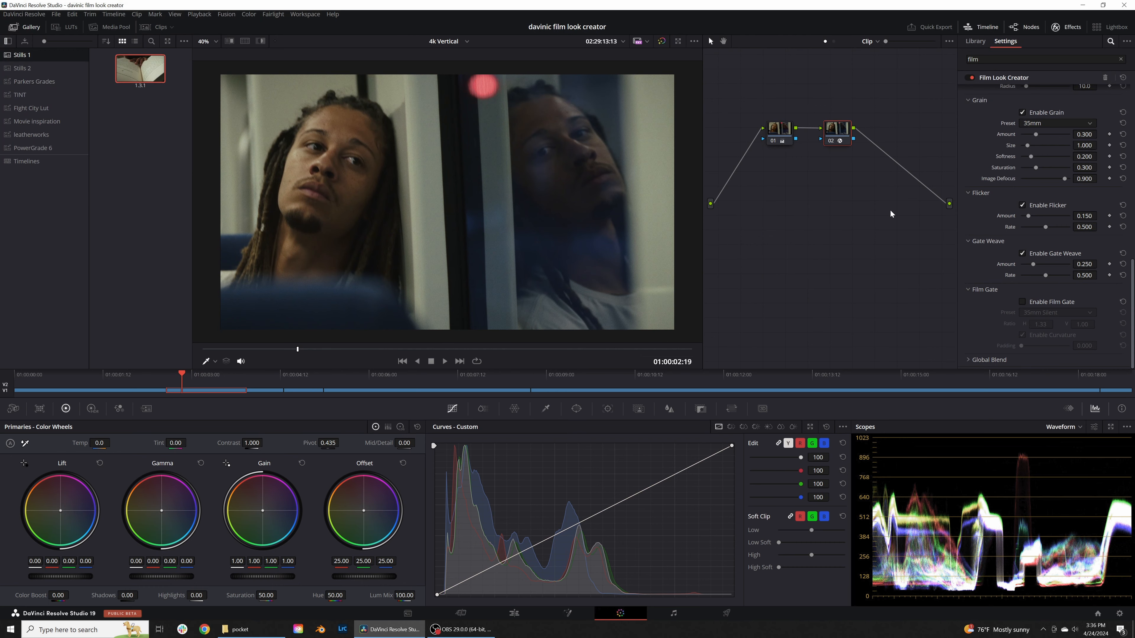
Step: Collapse the Split Tone, Vignette, Halation and Bloom settings of the second clip's Film Look Creator to reach the Grain settings
scroll(1013, 232, "up", 10)
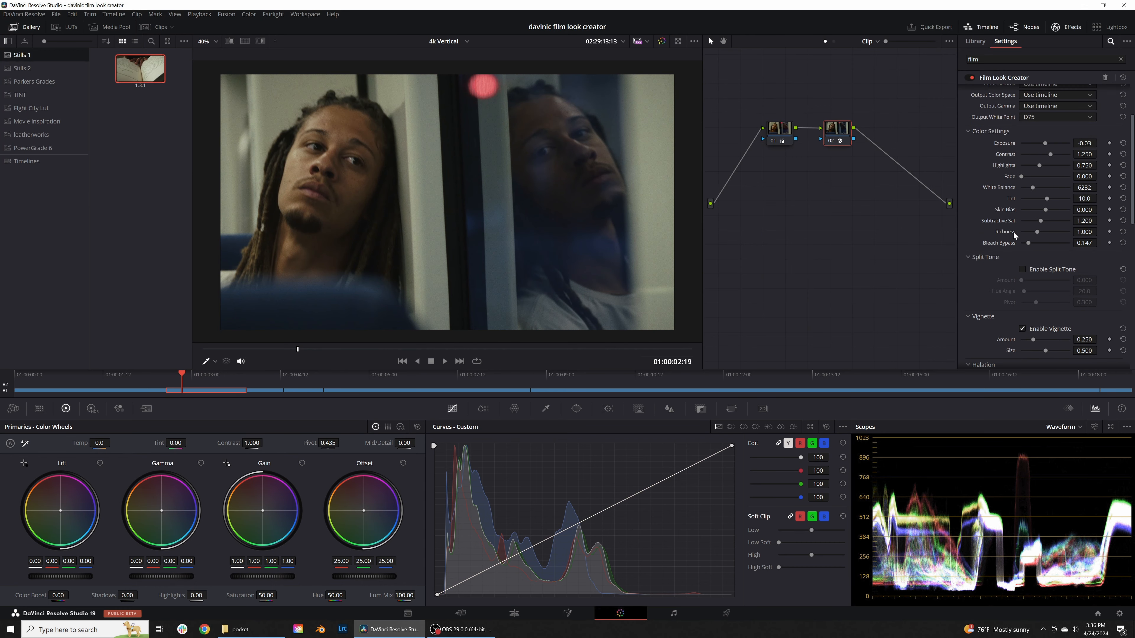
scroll(1014, 237, "down", 1)
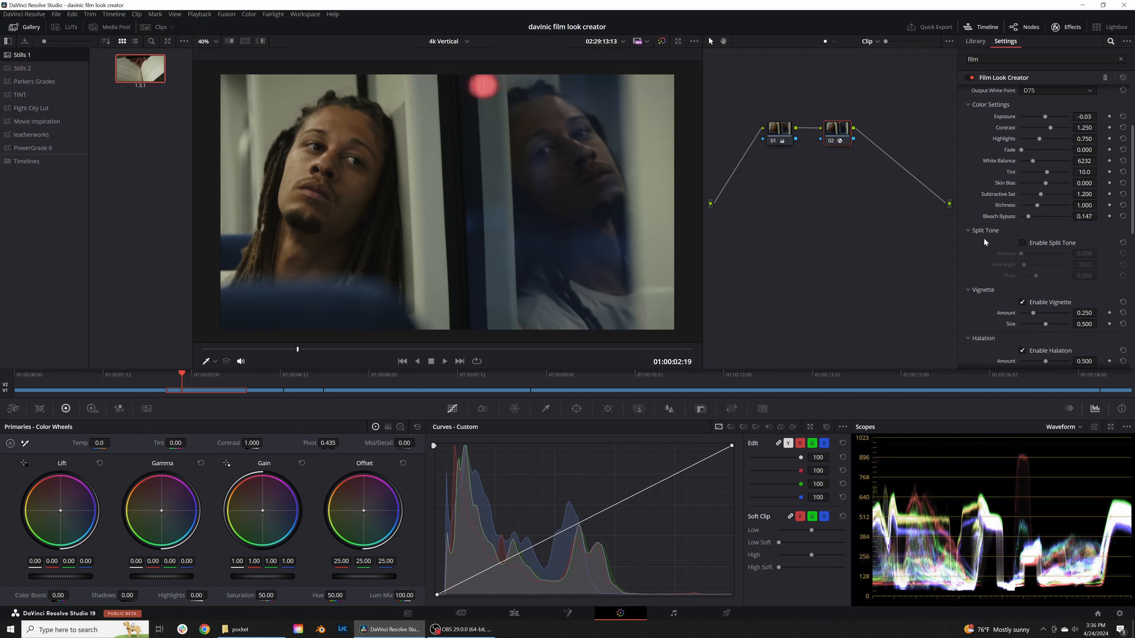
left_click(968, 229)
left_click(967, 244)
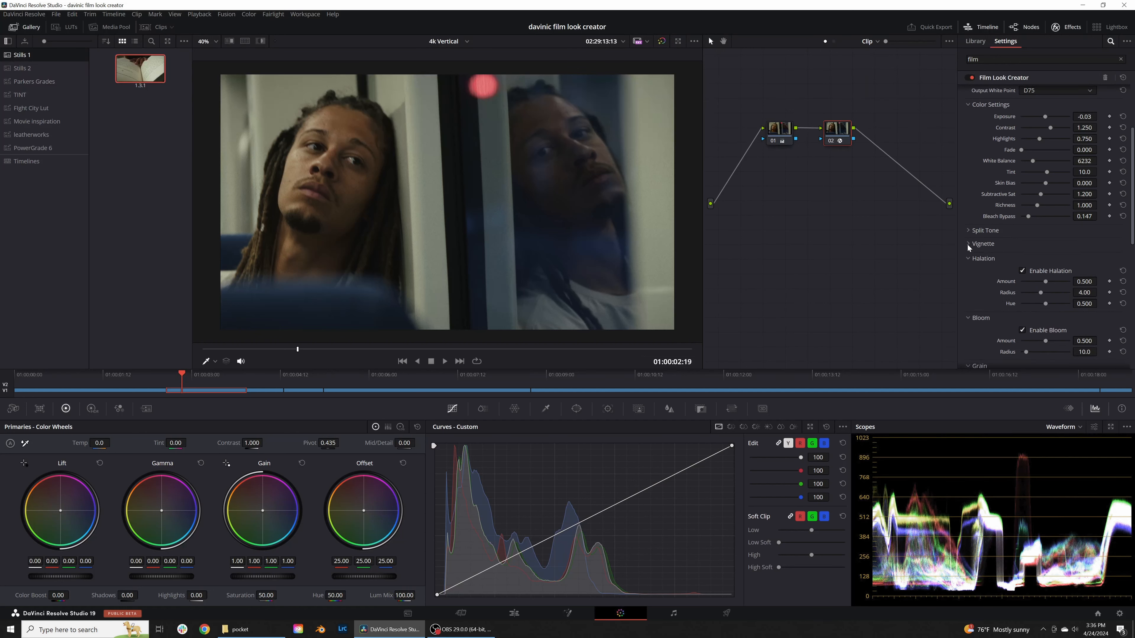
left_click(966, 258)
left_click(967, 269)
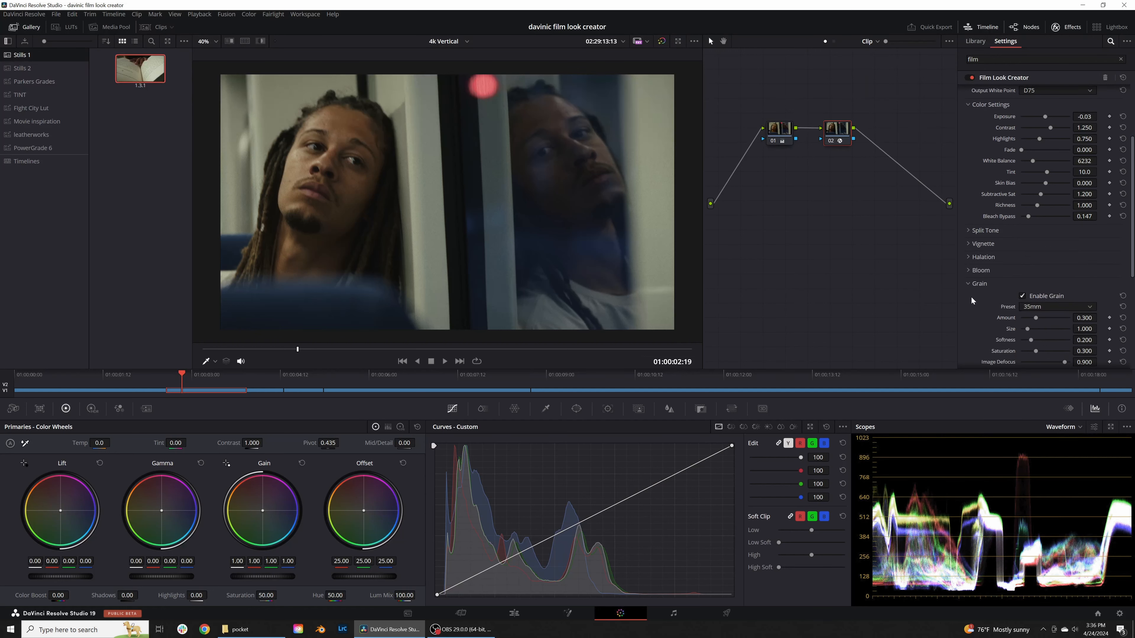